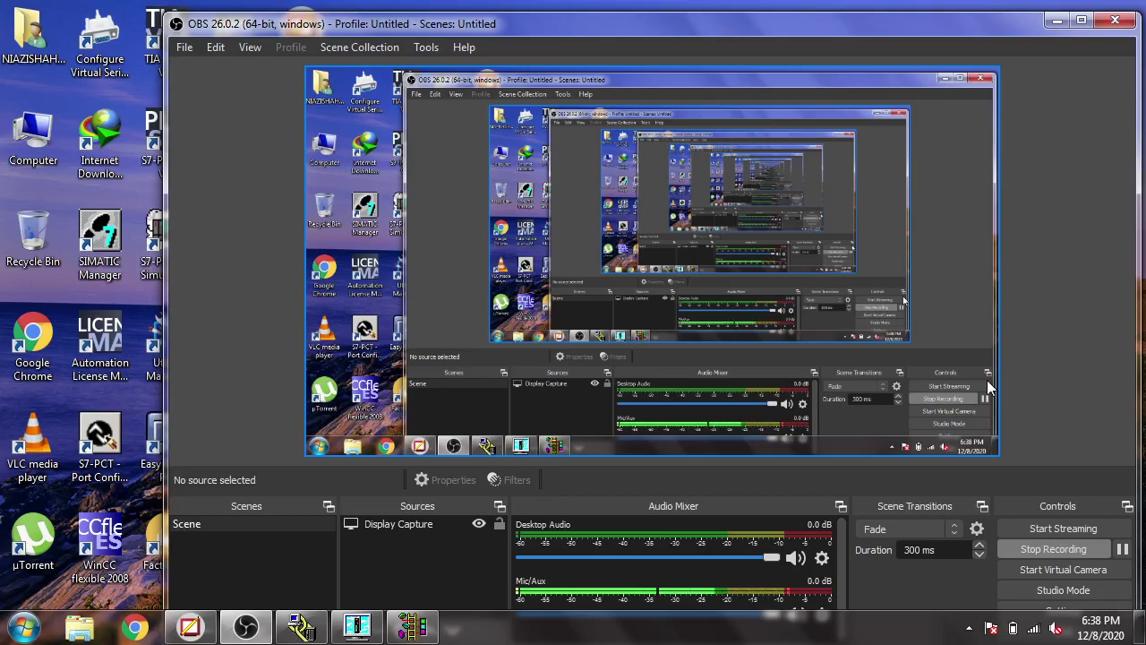
- Bring FactoryTalk View Studio back up and pick the Trend object from Objects > Advanced
left_click(1056, 20)
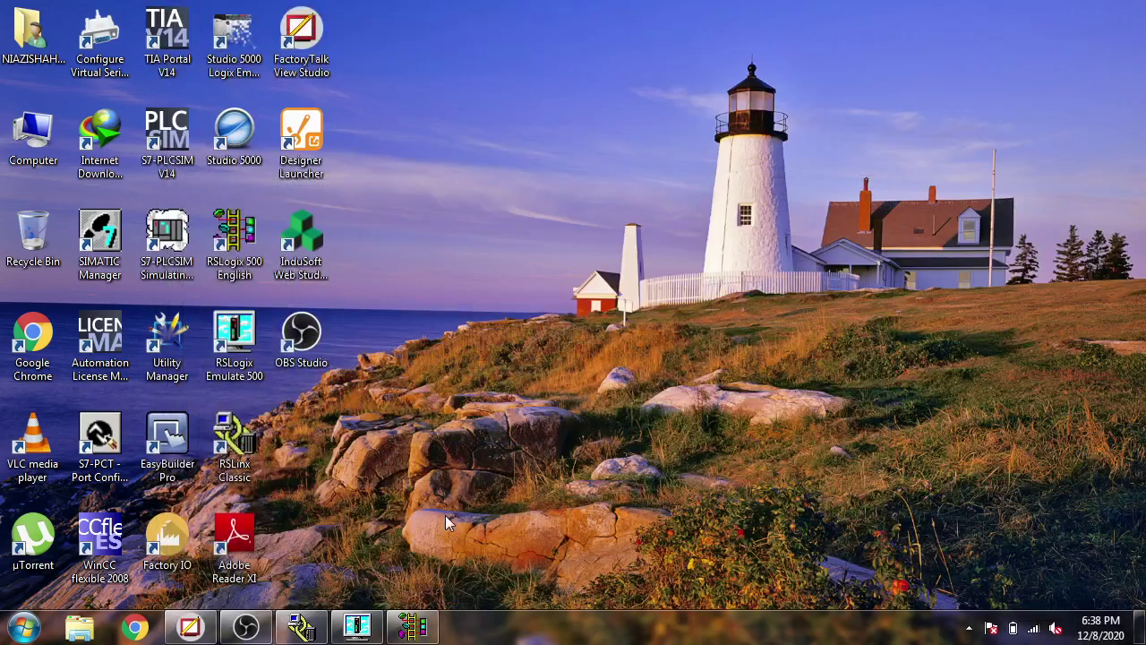
left_click(190, 627)
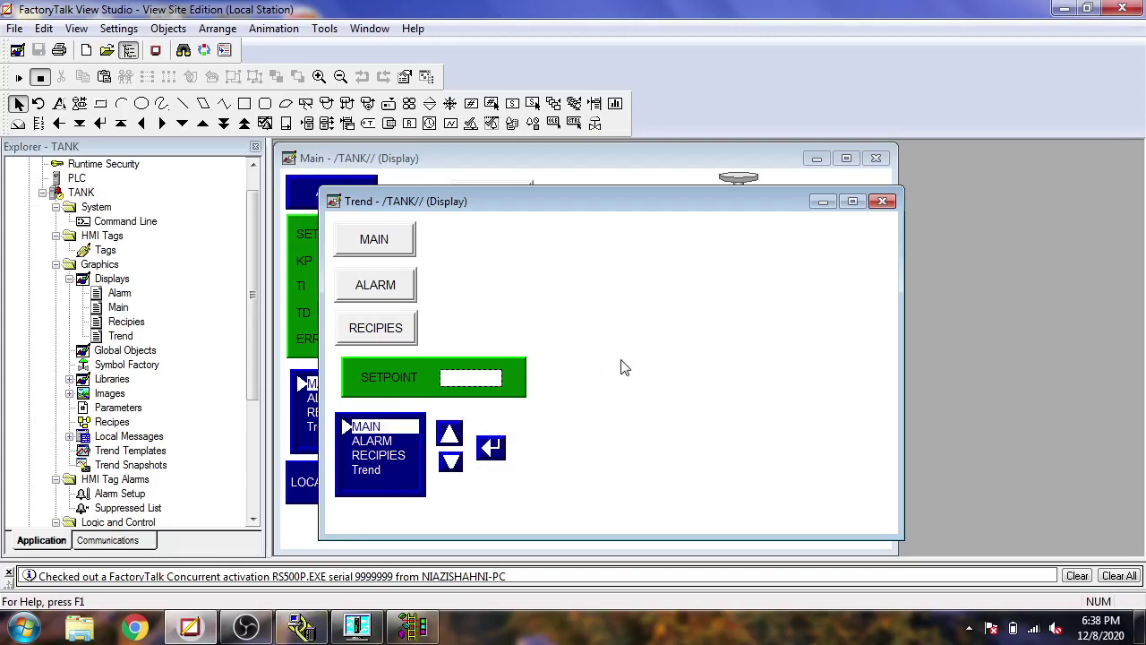
left_click(169, 28)
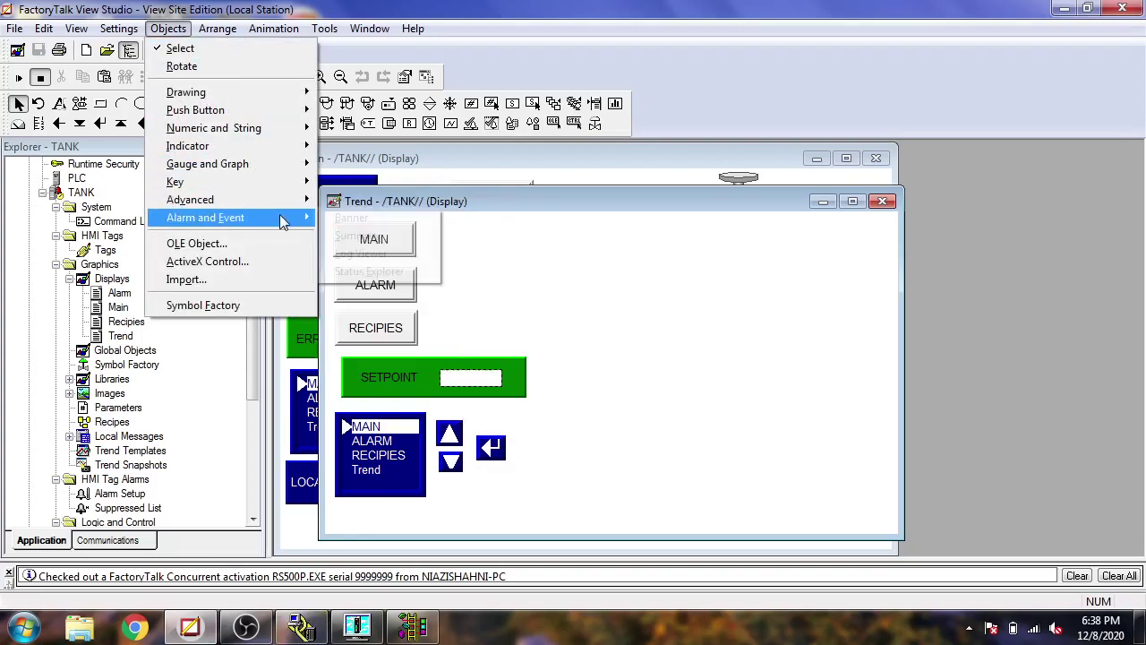
mouse_move(291, 206)
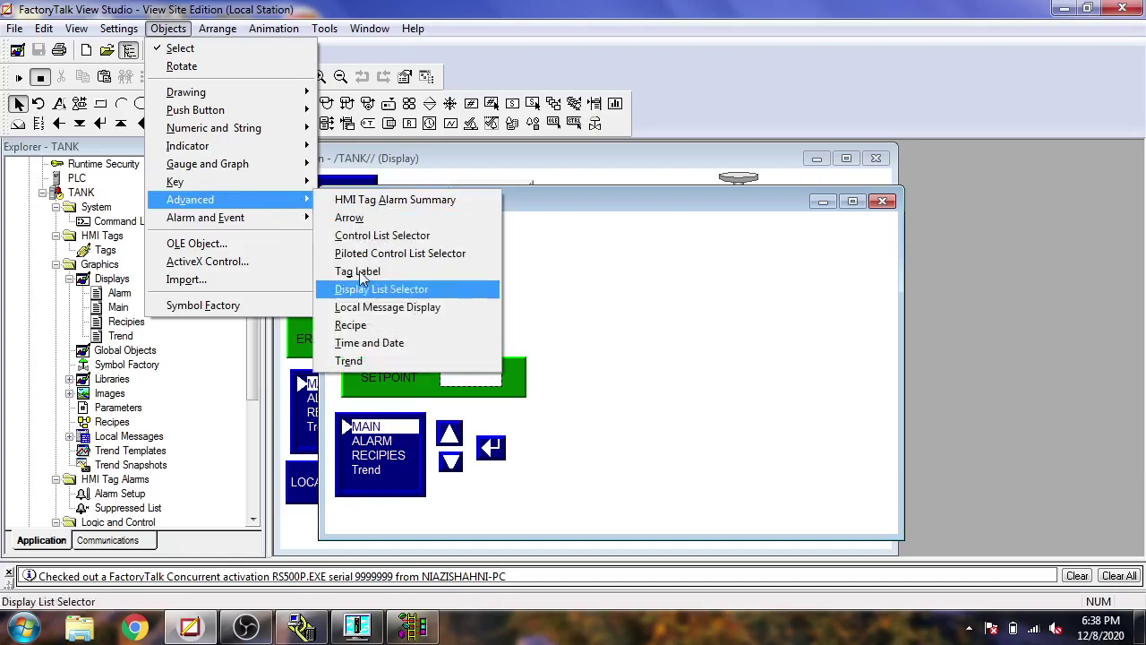
left_click(369, 359)
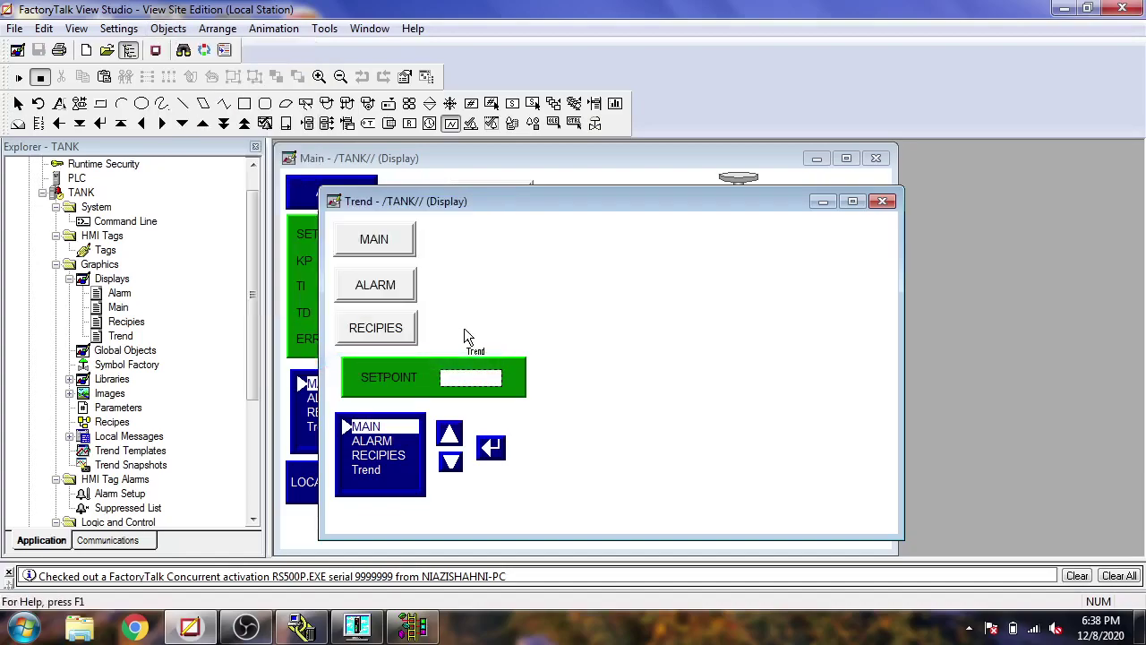
- Draw the trend on the display's right half, keep the Real-time data server, and open Pens
left_click_drag(556, 235, 880, 519)
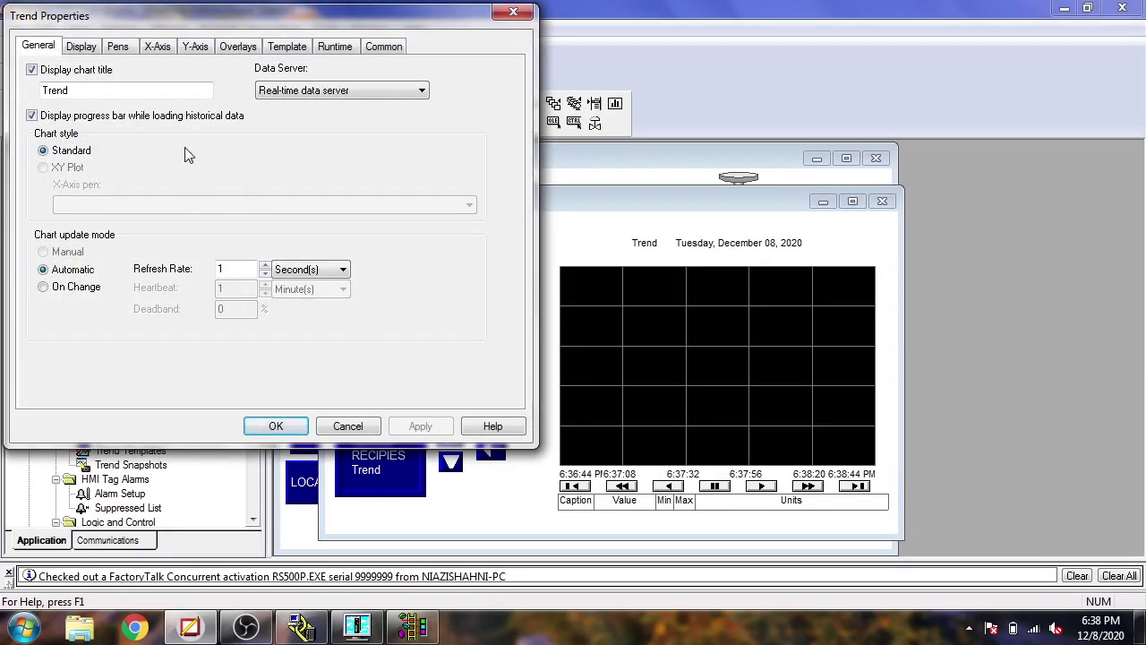
left_click(296, 95)
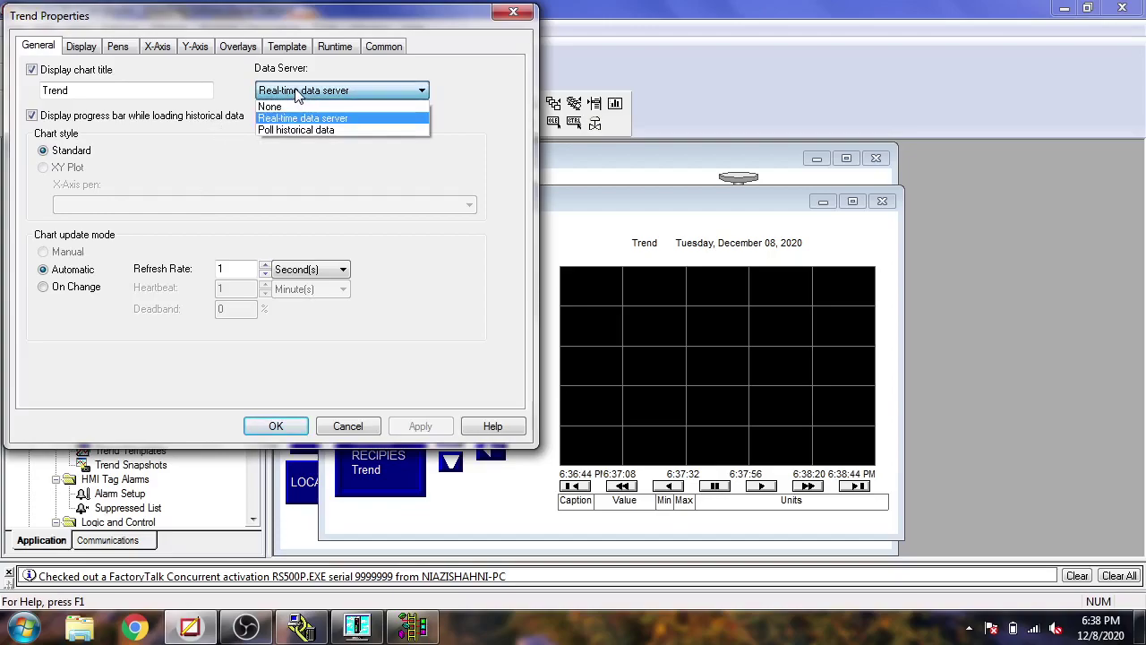
left_click(295, 94)
left_click(98, 52)
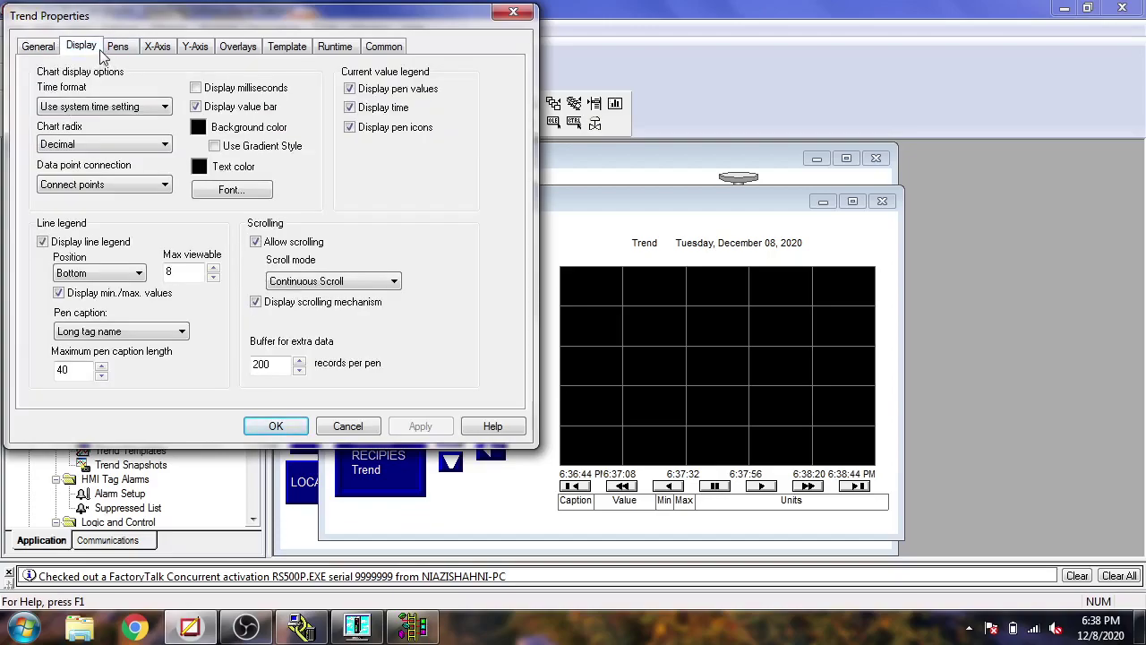
left_click(119, 49)
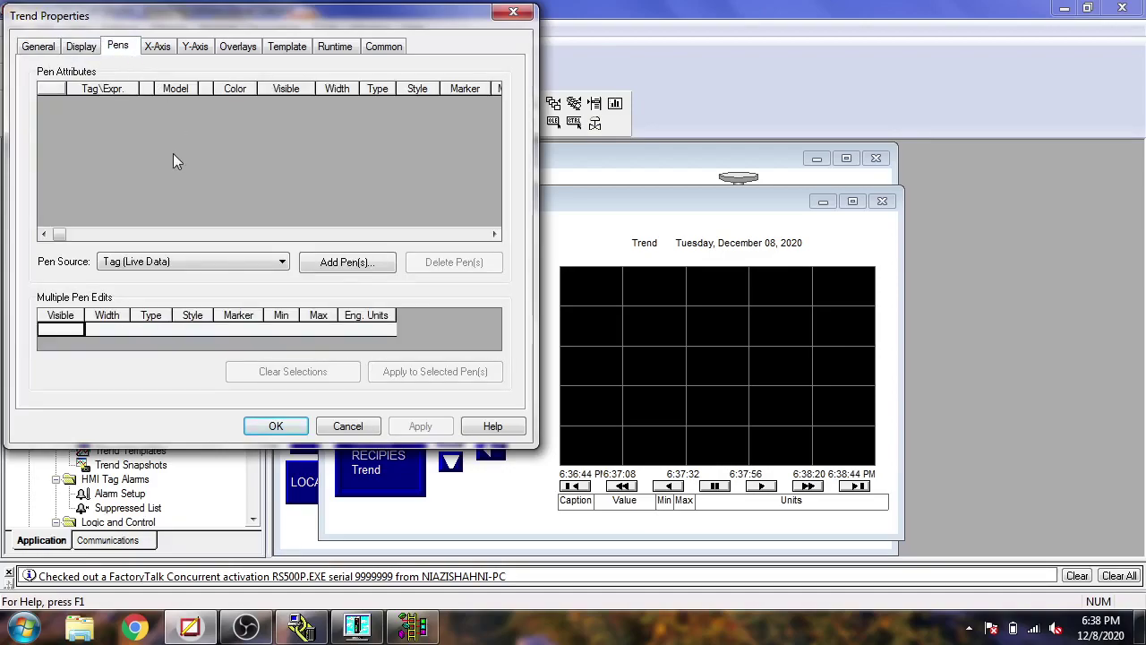
- Add the LEVEL tag as the trend's first pen and apply it
left_click(339, 263)
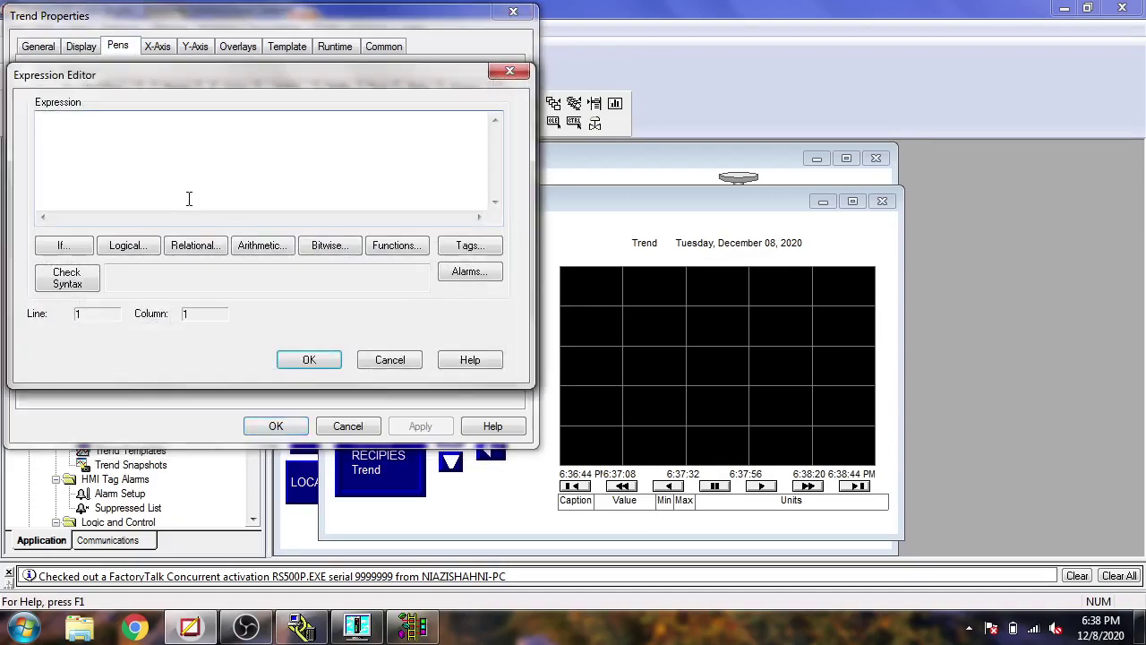
left_click(464, 243)
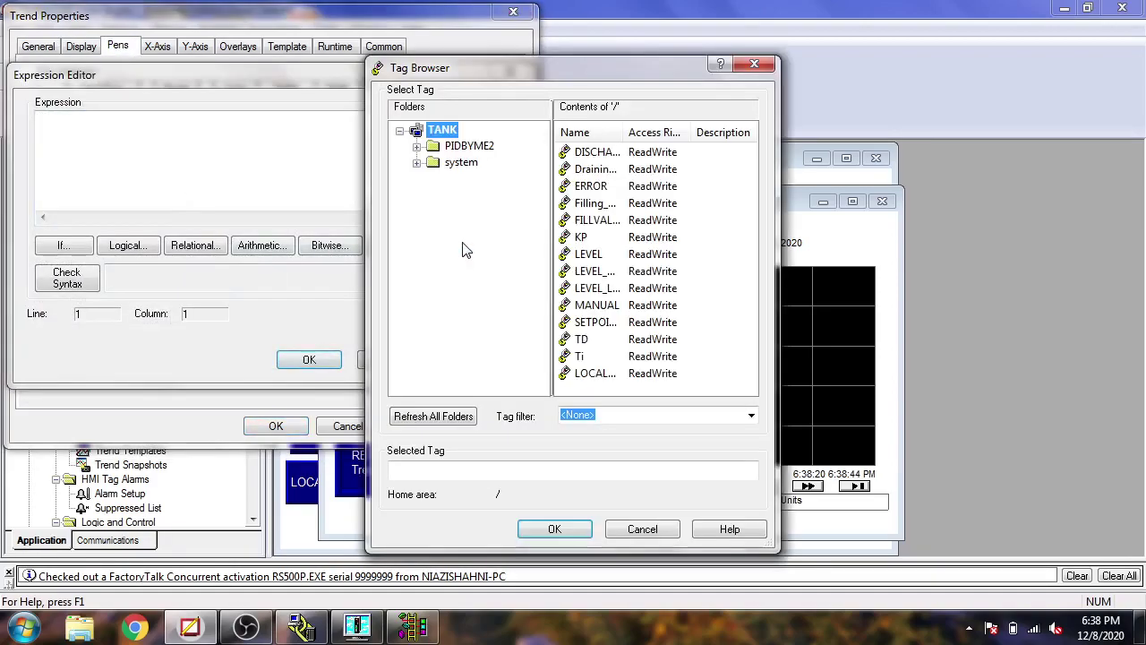
double_click(591, 257)
left_click(324, 362)
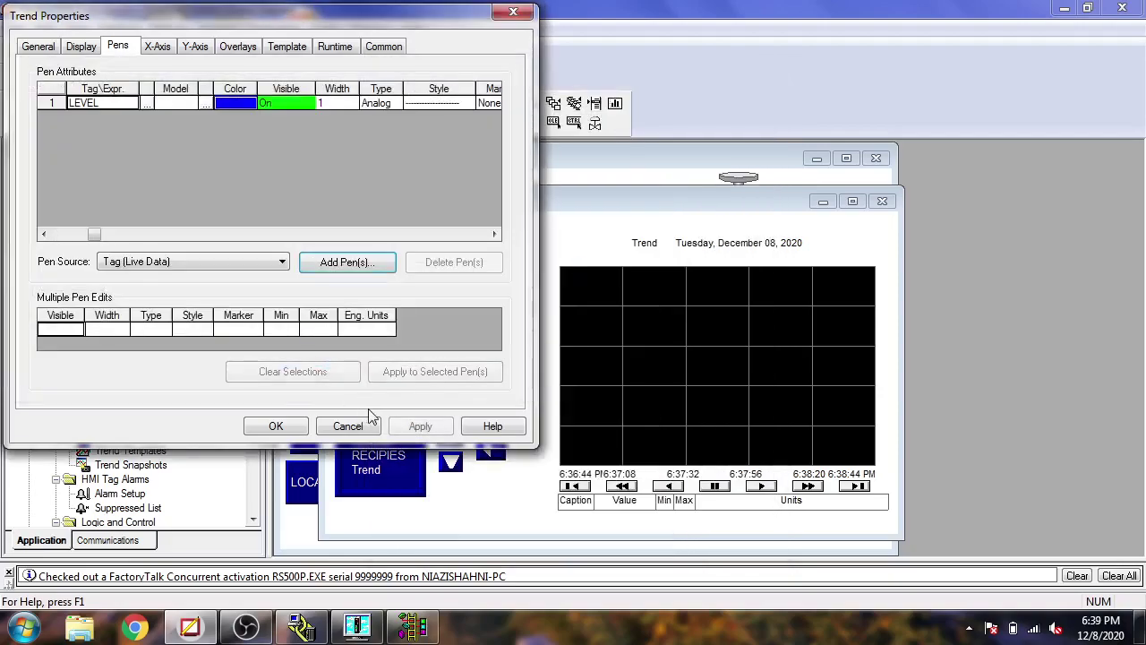
left_click(413, 427)
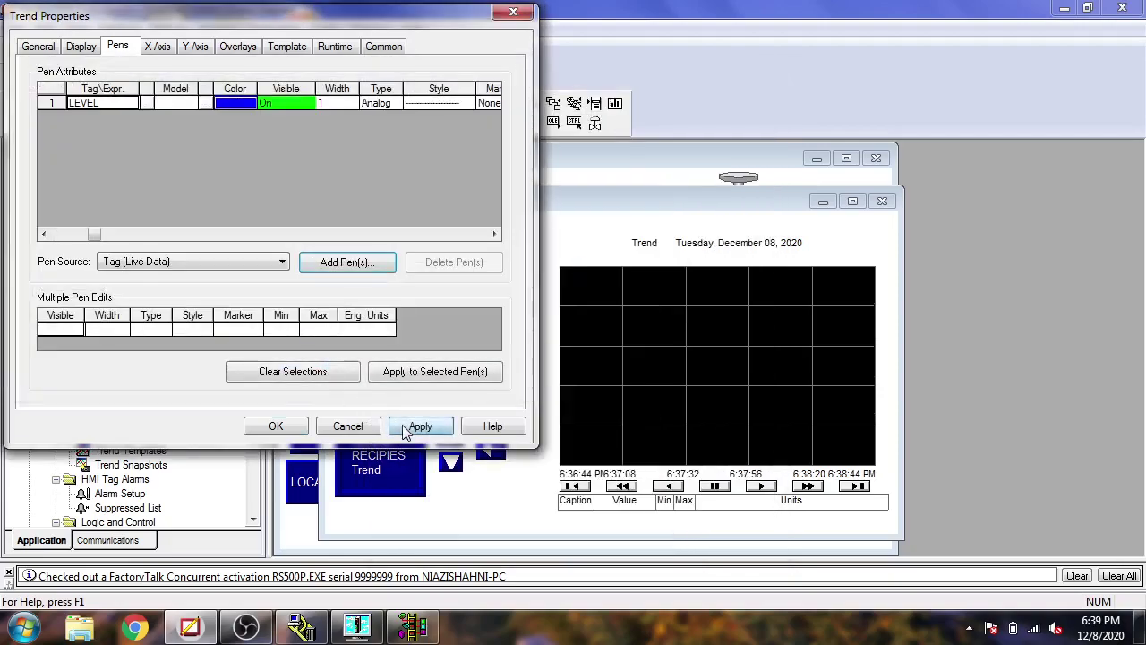
- Set the LEVEL pen's line colour to white
left_click(234, 101)
left_click(222, 119)
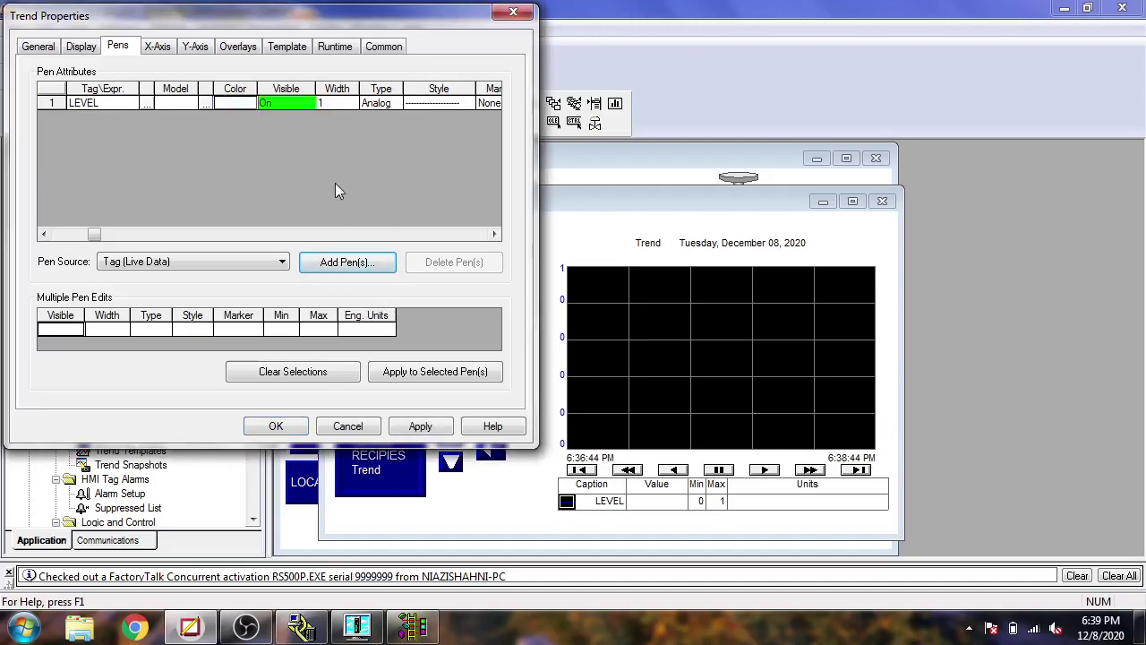
left_click(276, 237)
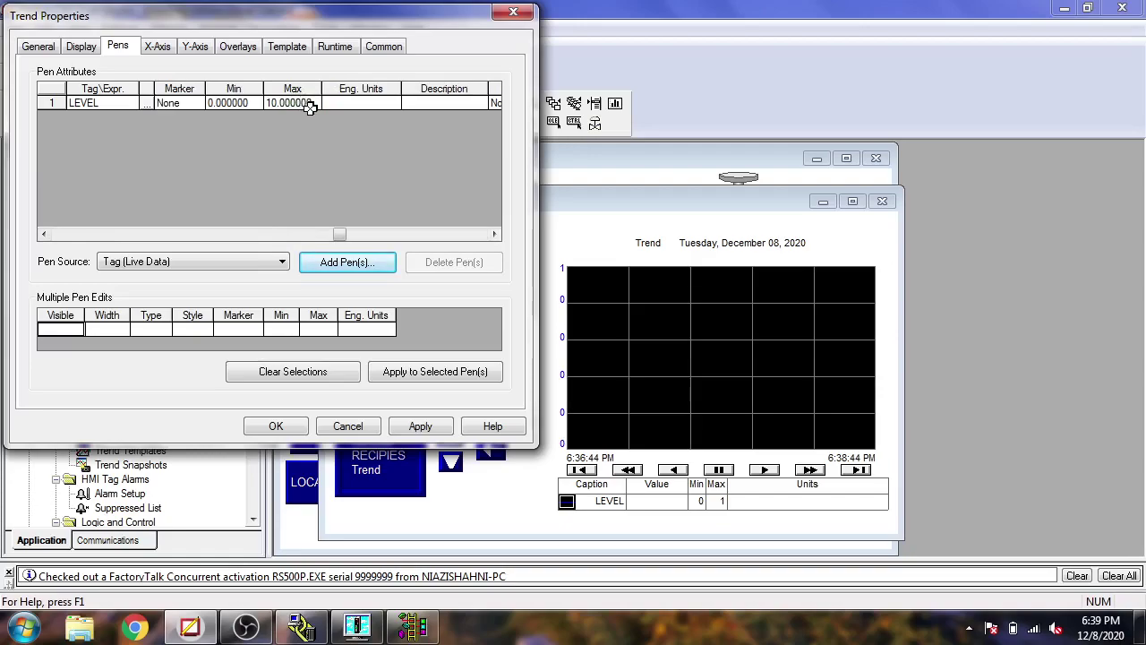
- Give the Y-axis a custom range with maximum 10 and apply it
left_click(160, 49)
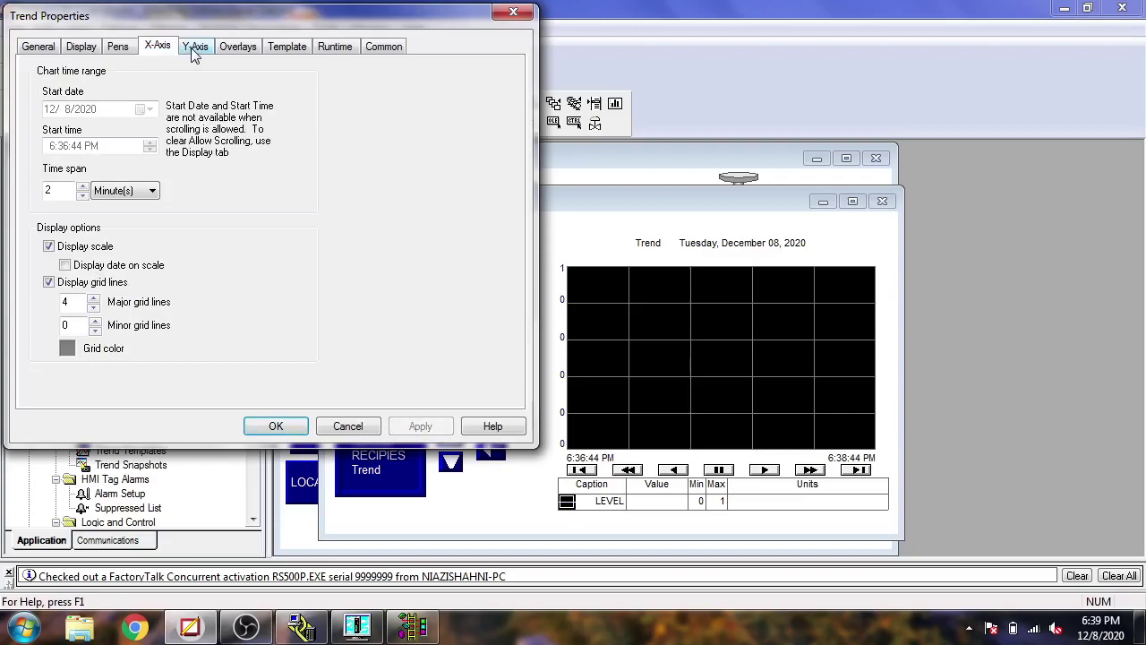
left_click(195, 50)
left_click(71, 118)
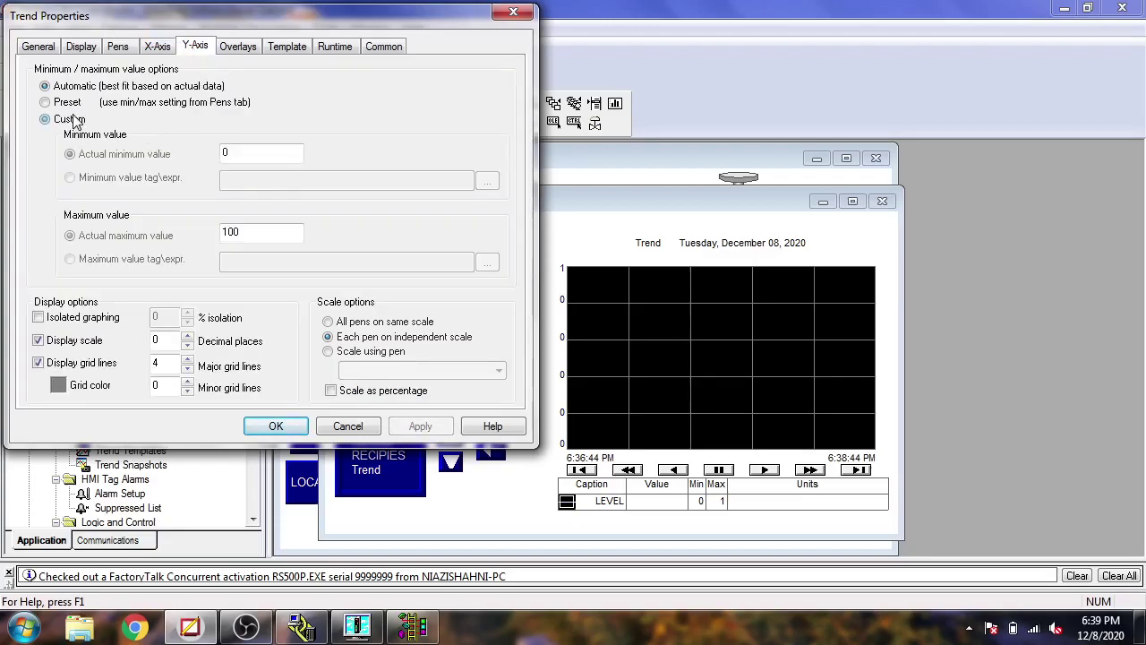
left_click(250, 232)
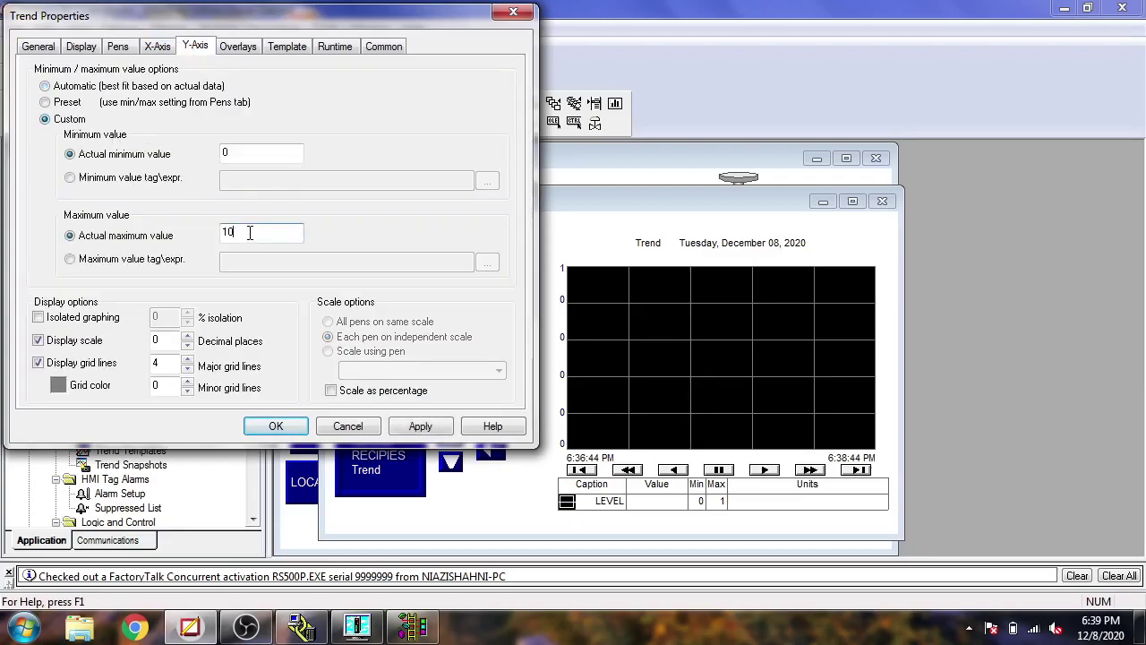
left_click(437, 427)
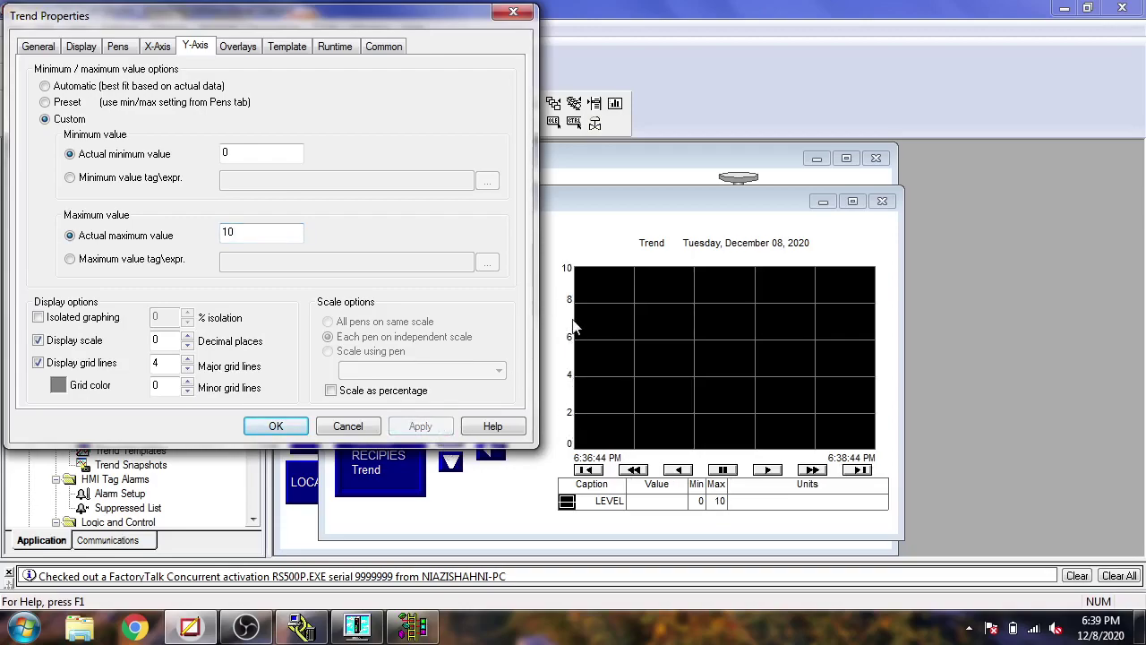
- Close Trend Properties with OK, save the Trend display, and launch the SE Client
left_click(247, 48)
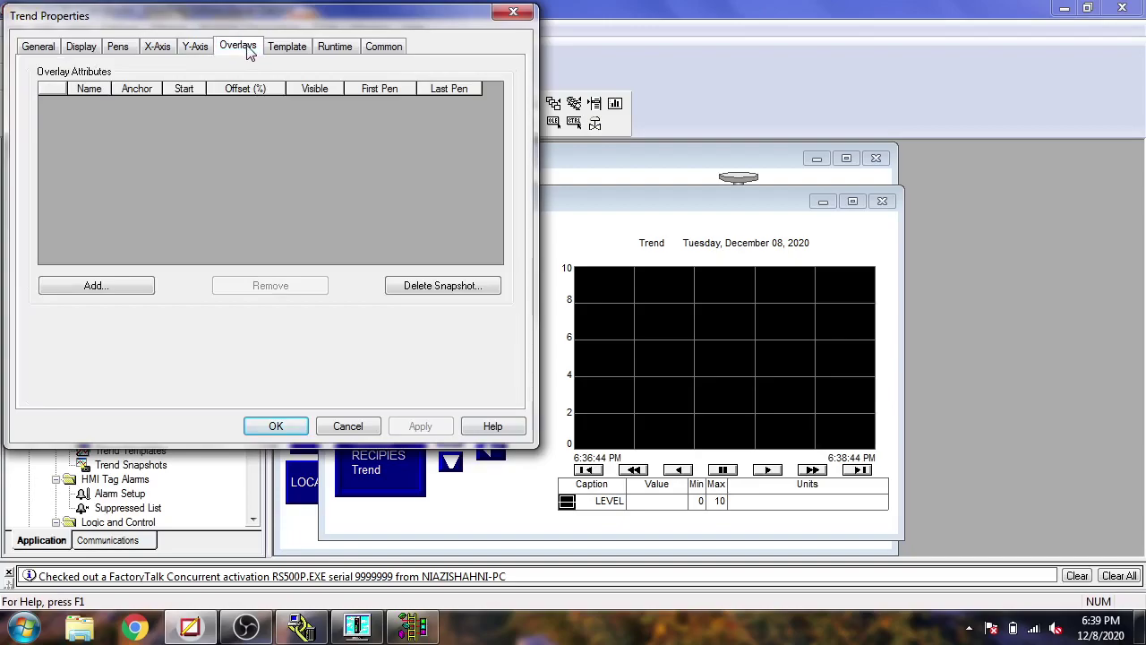
left_click(286, 49)
left_click(342, 49)
left_click(384, 48)
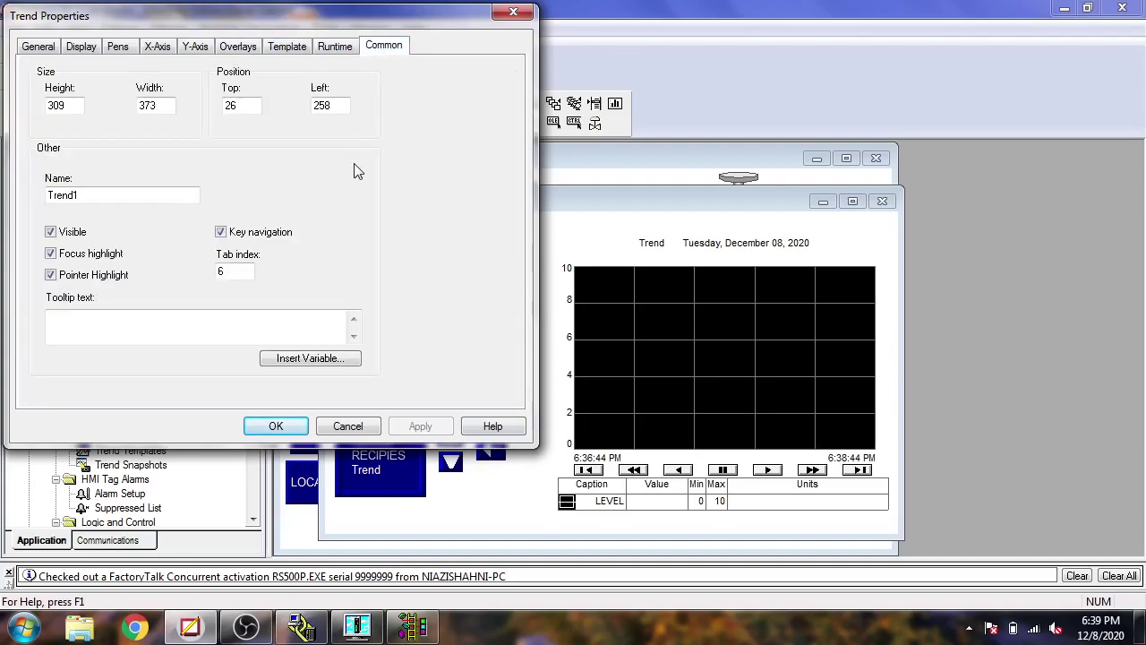
left_click(274, 426)
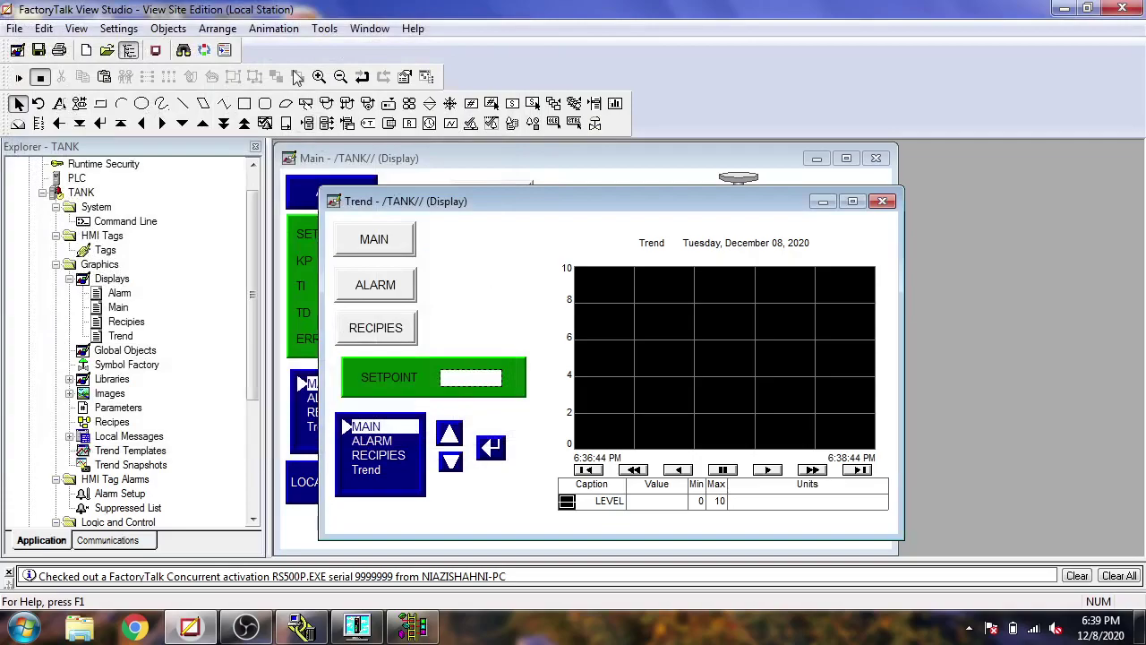
left_click(38, 50)
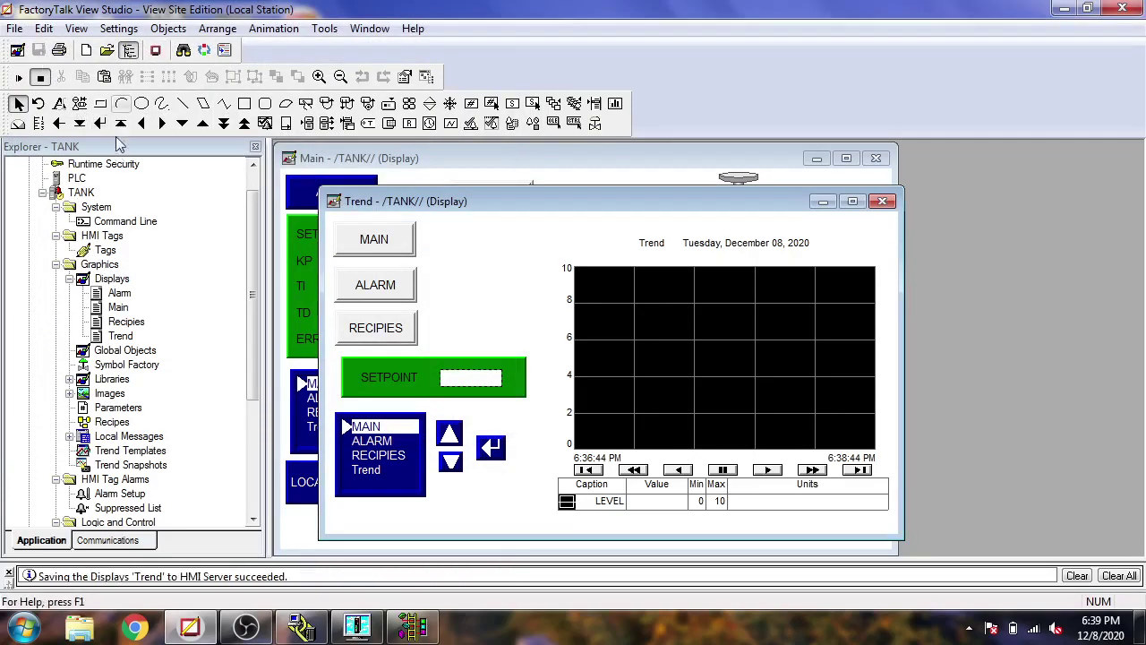
left_click(156, 51)
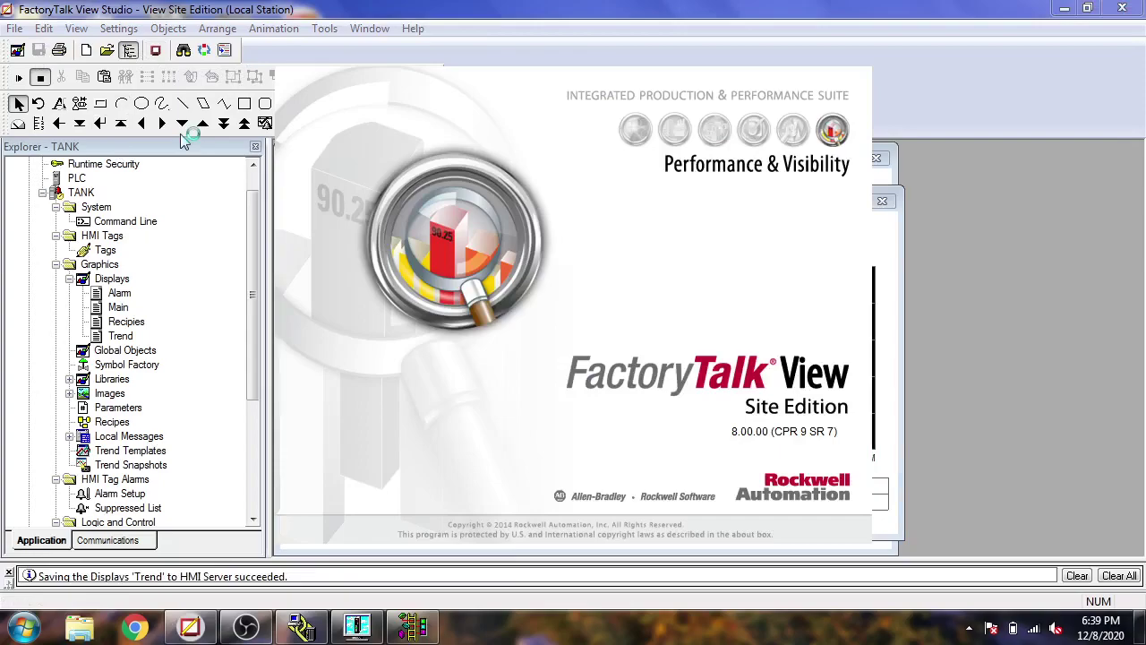
- Run the TANK application from the SE Client Wizard
left_click(752, 351)
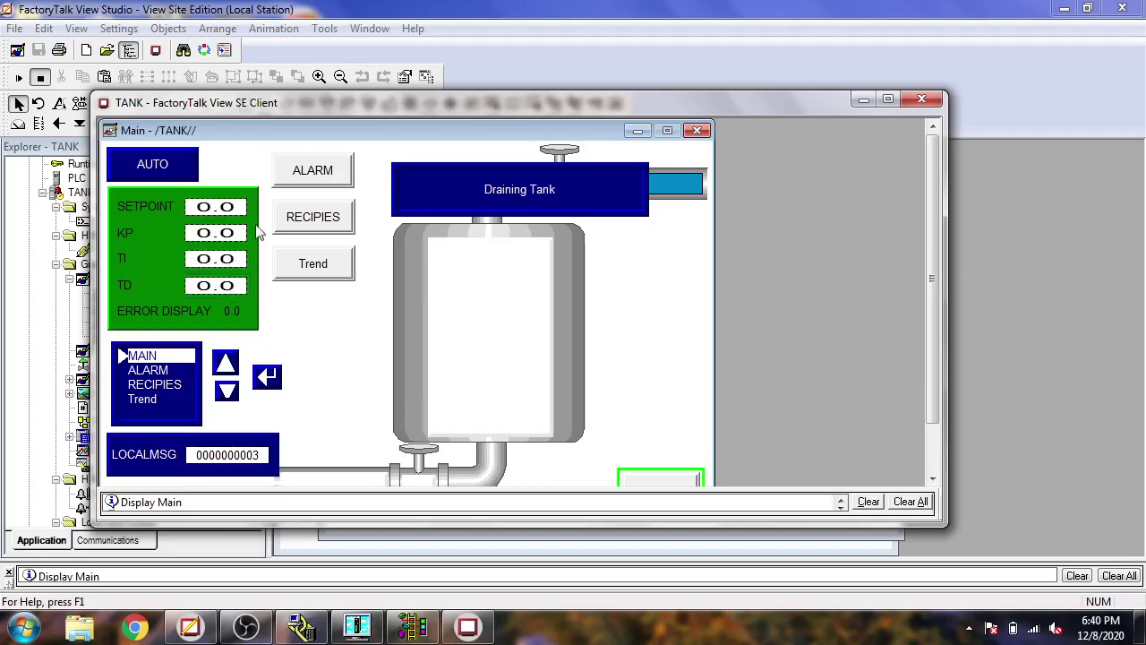
- On the Main display, enter PID gains KP 4, TI 1 and TD 1
left_click(316, 264)
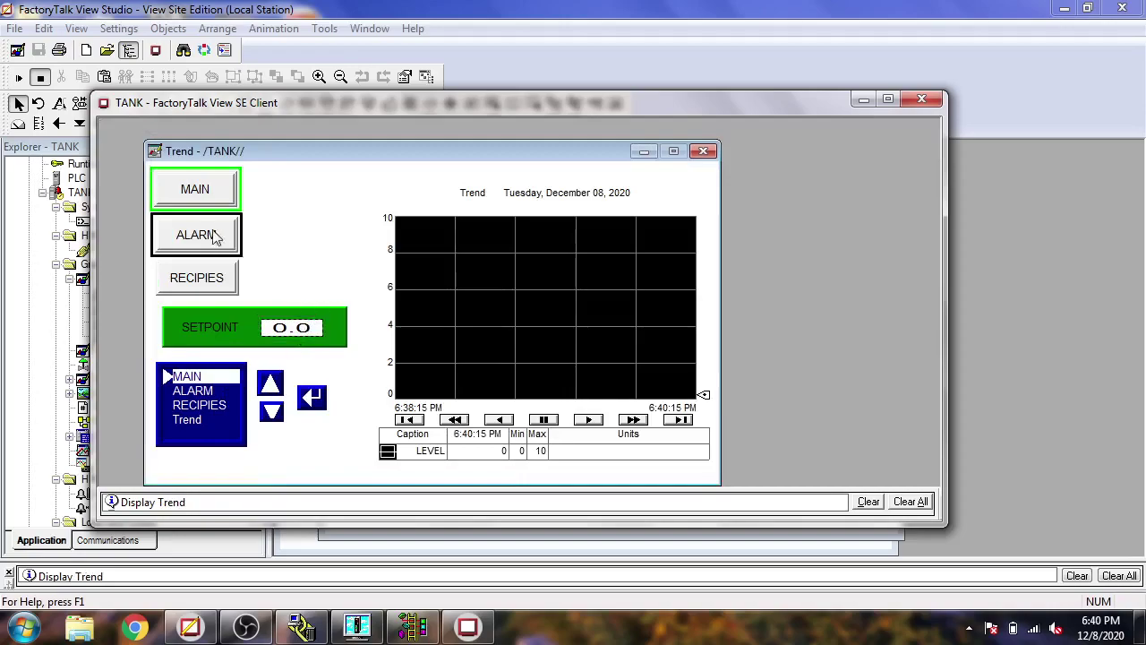
left_click(207, 199)
left_click(207, 237)
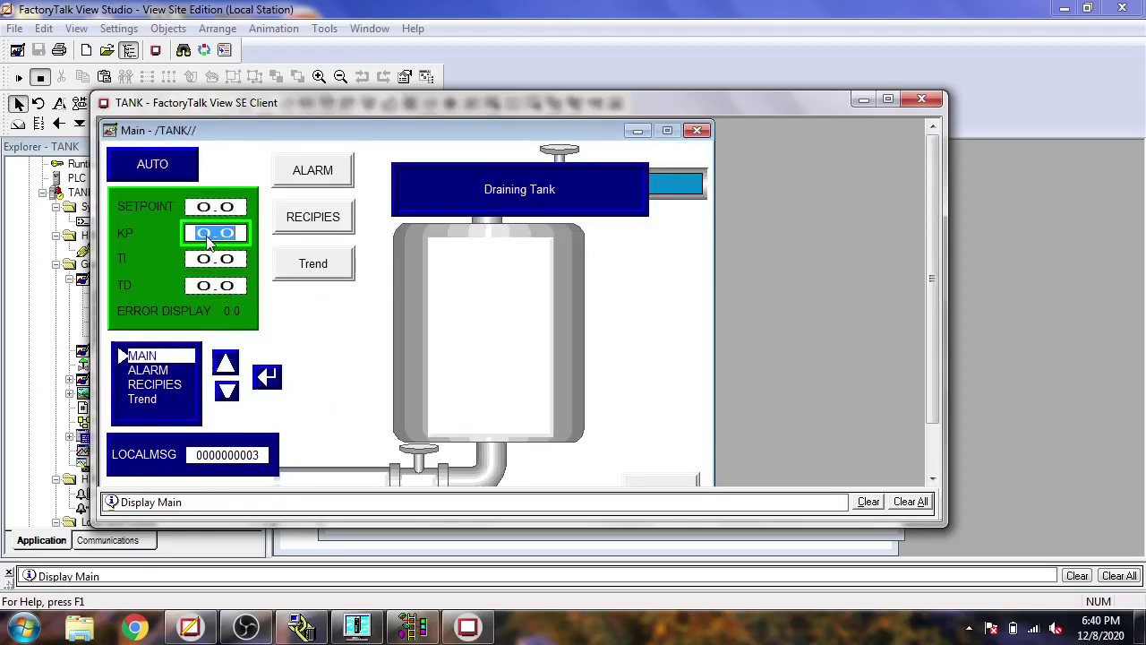
type("4")
left_click(209, 257)
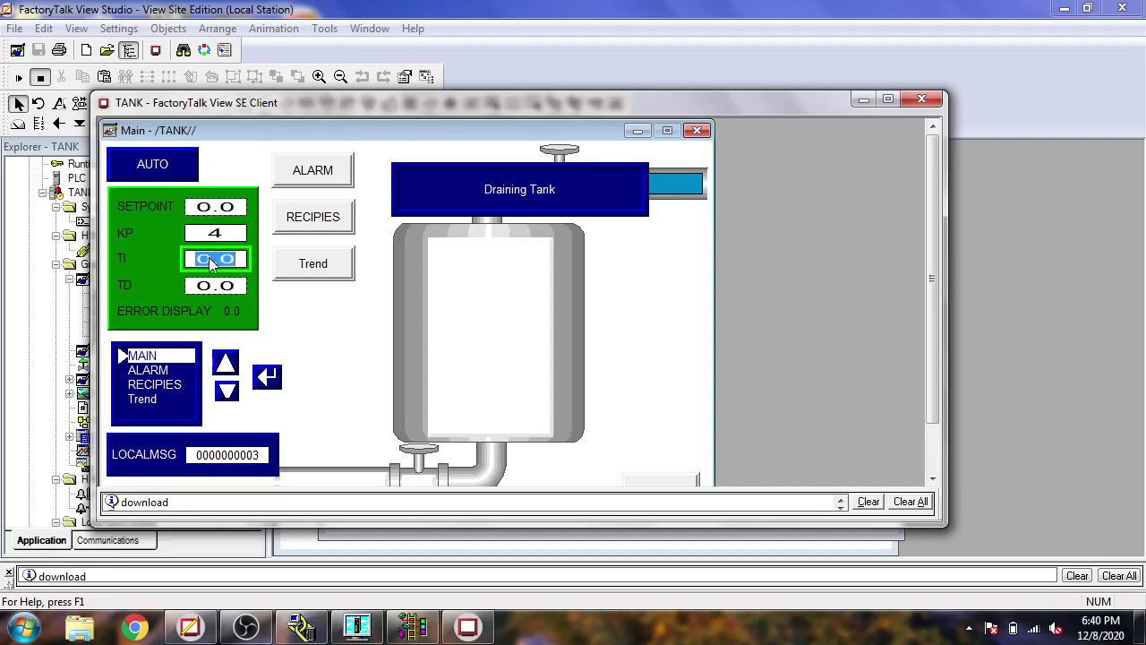
type("1")
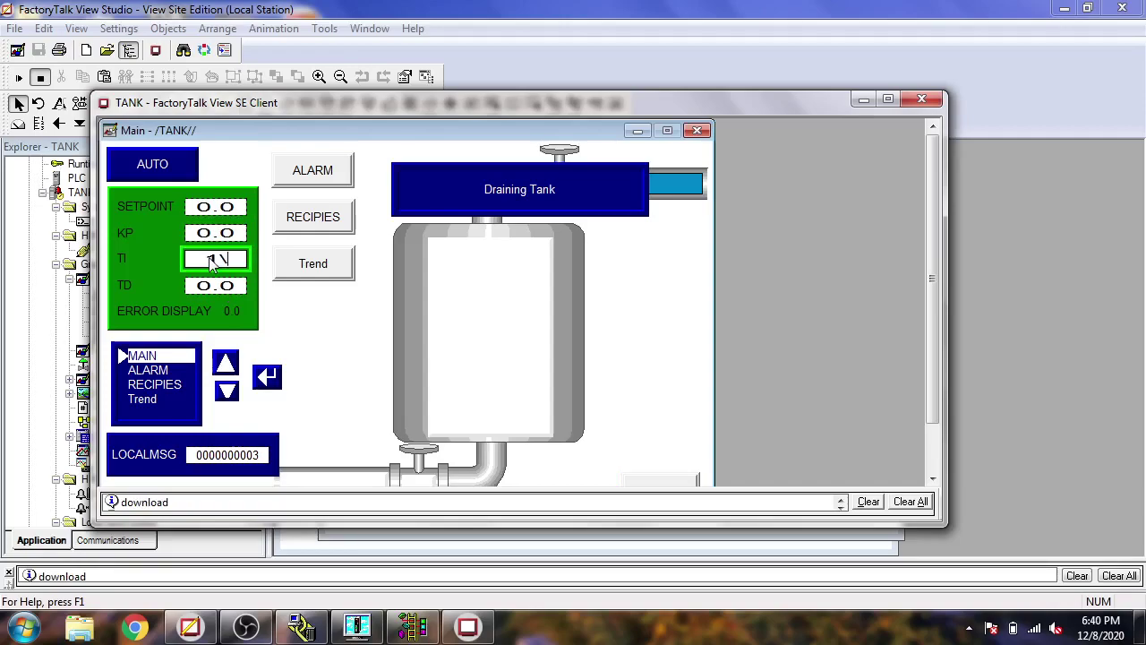
left_click(210, 287)
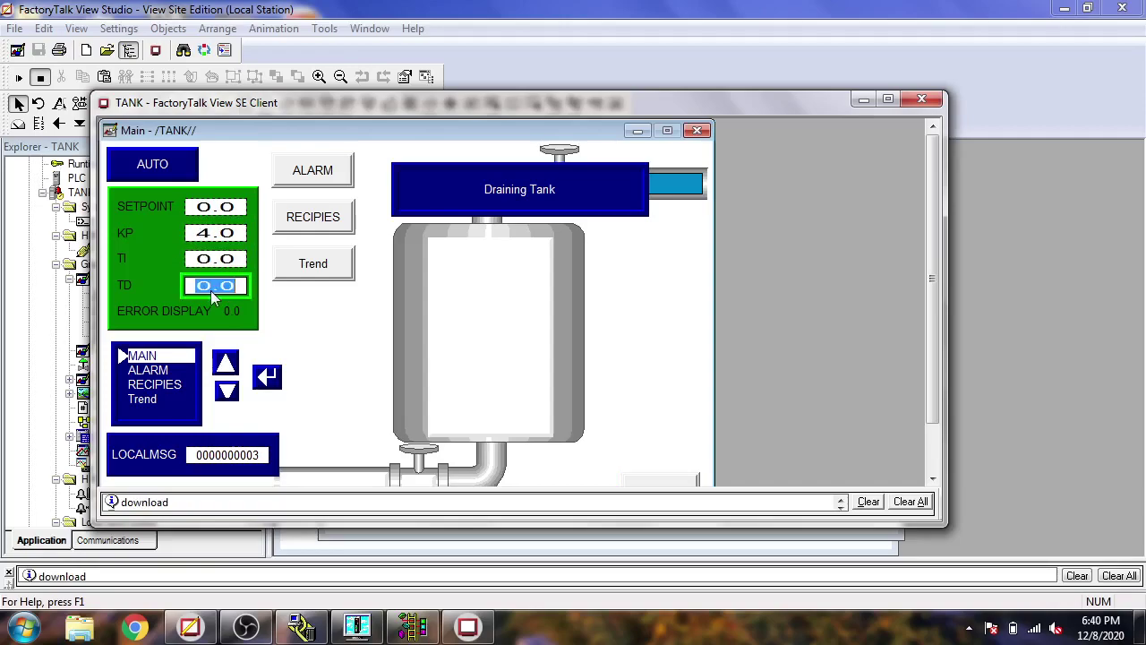
type("1")
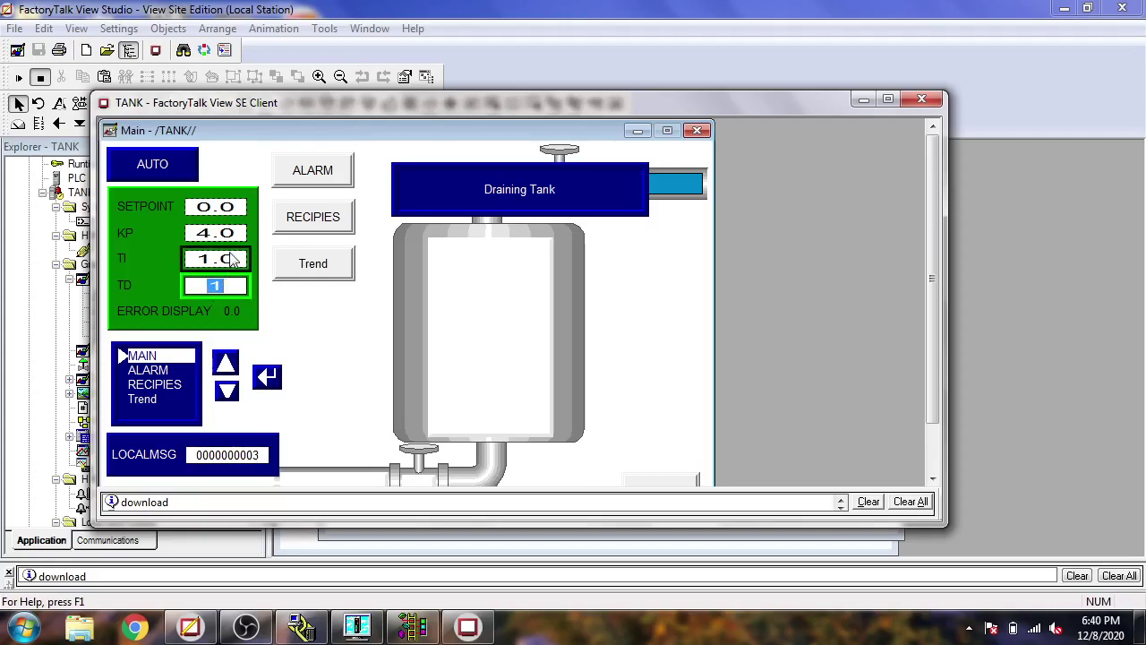
- On the Trend display, enter 5.0 as the tank SETPOINT
left_click(314, 266)
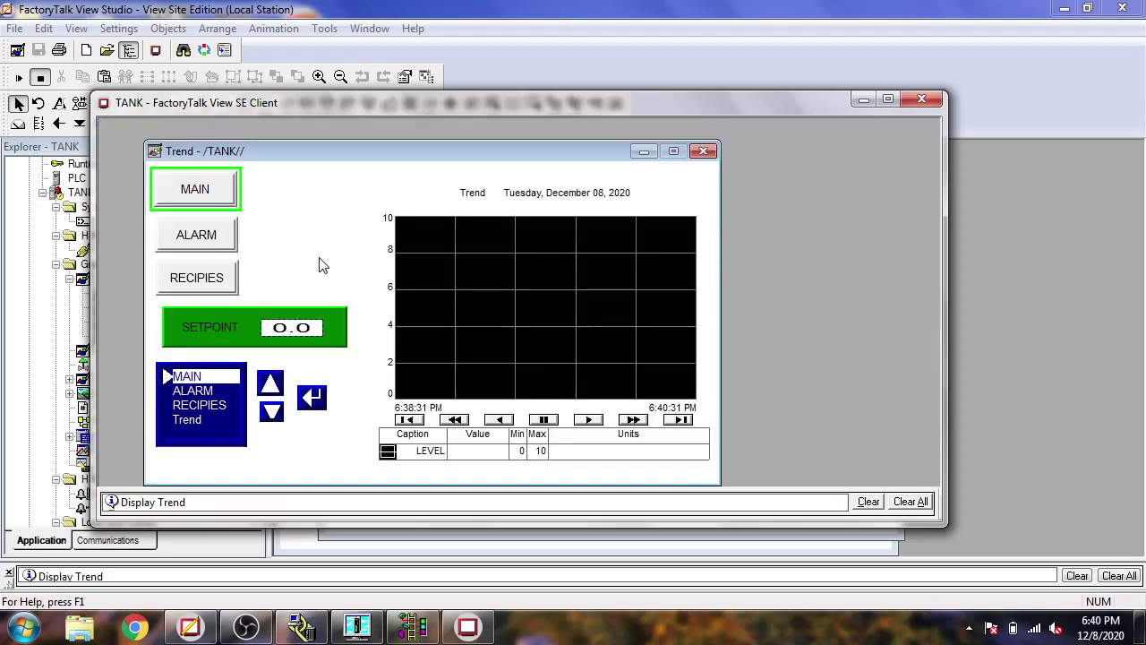
left_click(299, 339)
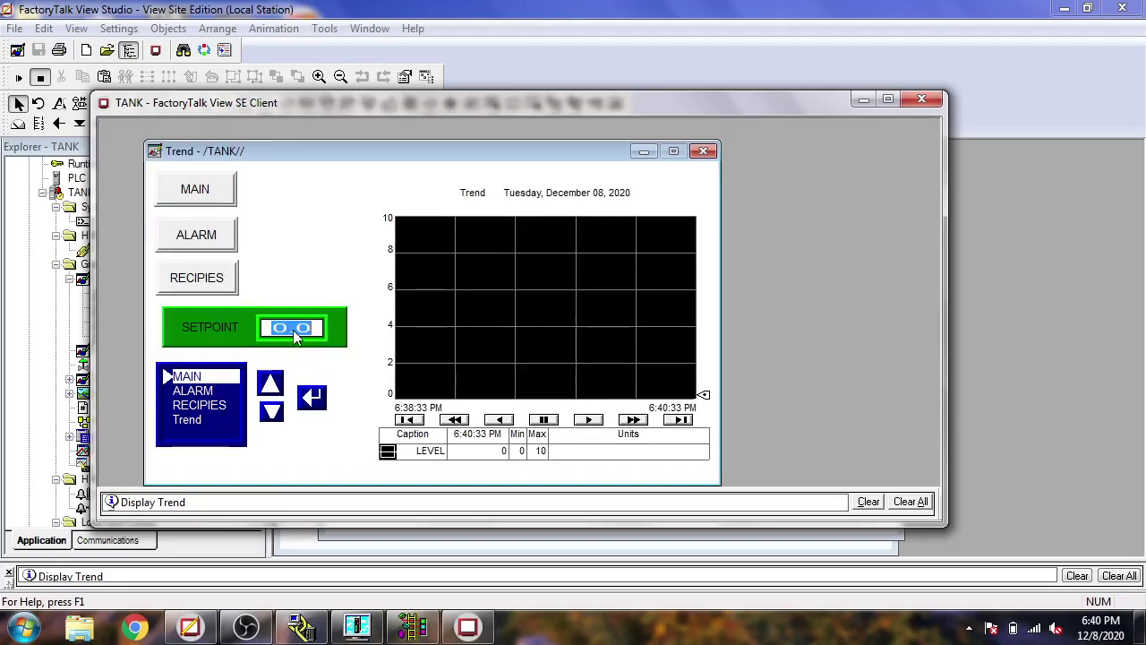
type("5")
key("Return")
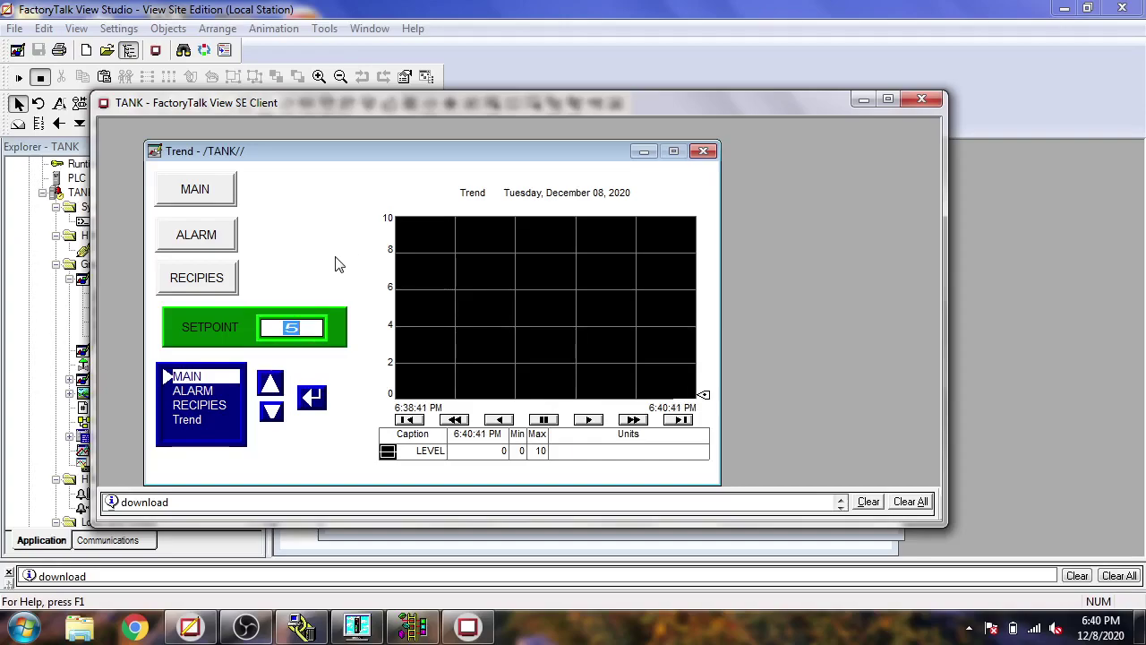
left_click(315, 331)
type(".0")
key("Return")
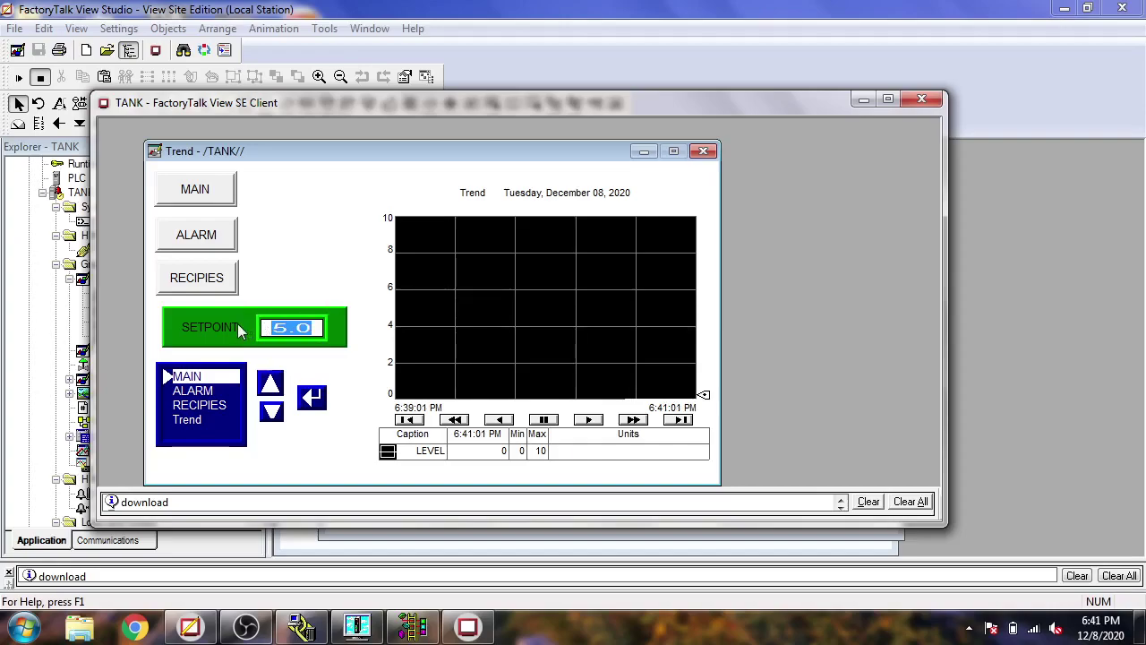
- Minimize SE Client and Studio, launch Factory I/O, and show My Scenes
left_click(458, 630)
mouse_move(412, 630)
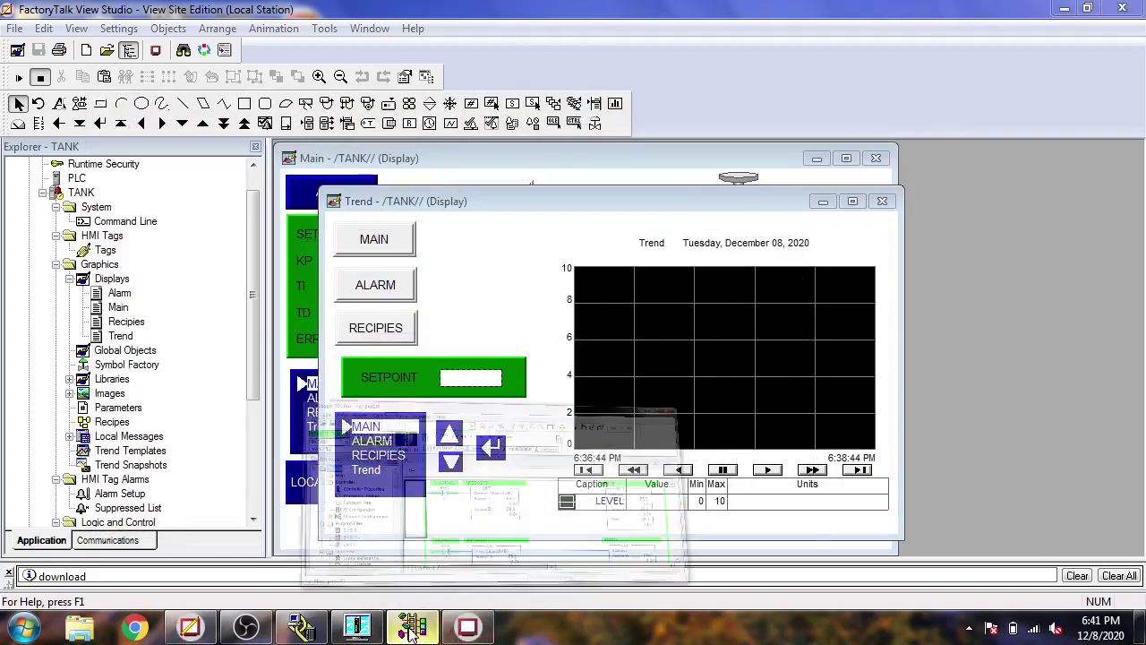
left_click(1064, 8)
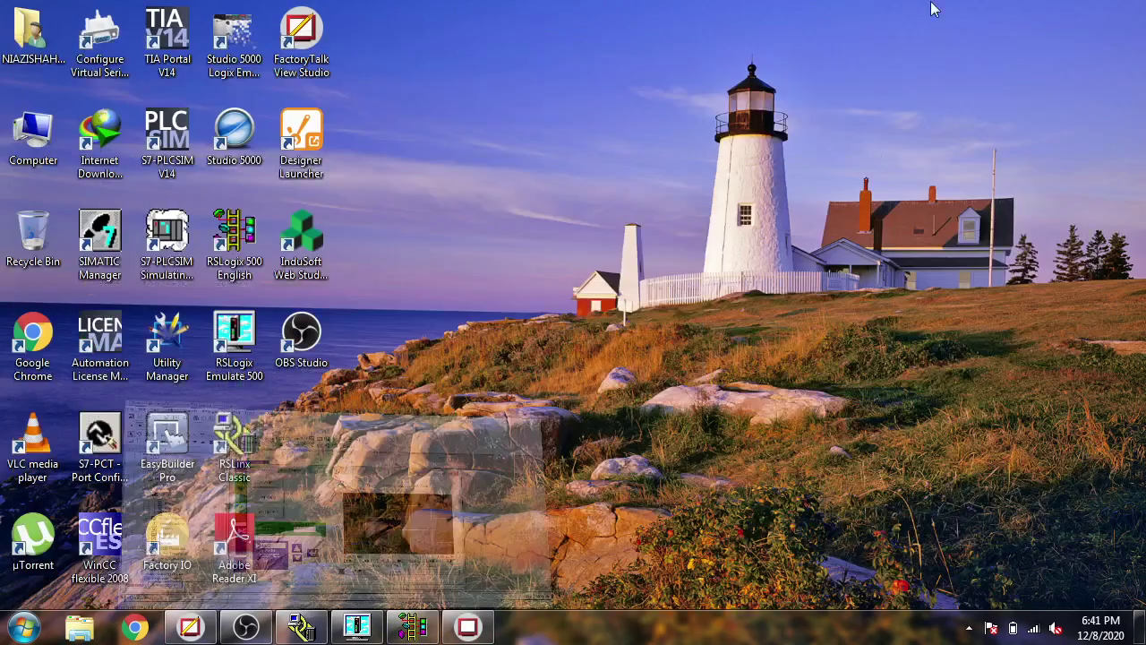
double_click(182, 537)
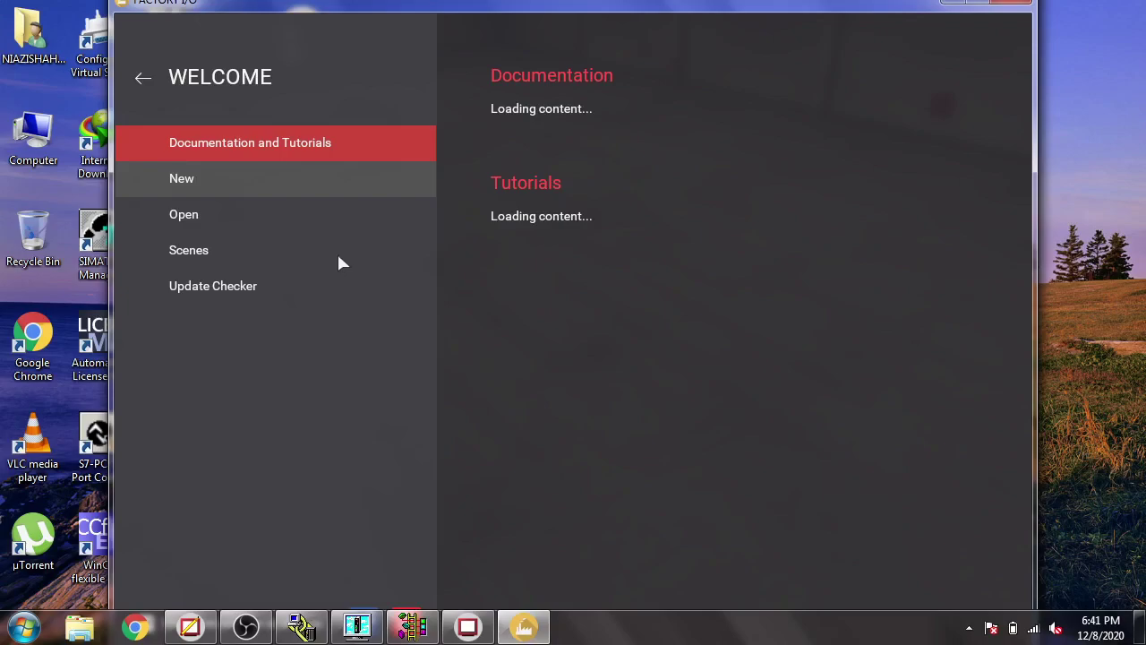
left_click(338, 261)
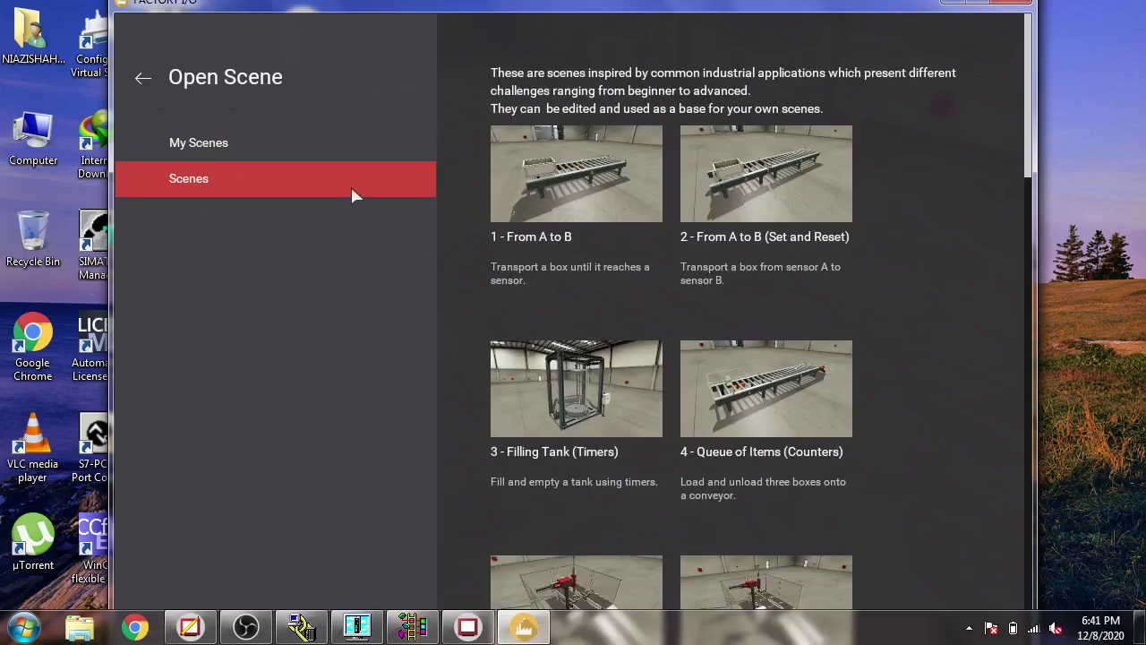
left_click(350, 146)
- Open the tank scene and select the OPC Client Data Access driver
left_click(539, 172)
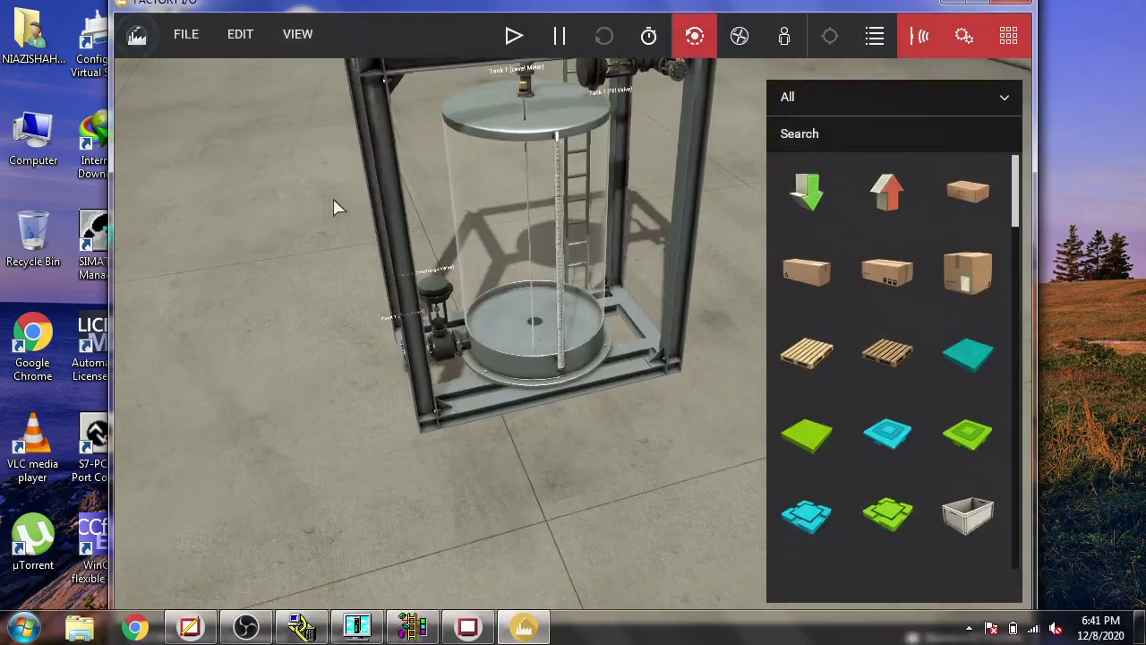
left_click(187, 34)
left_click(308, 208)
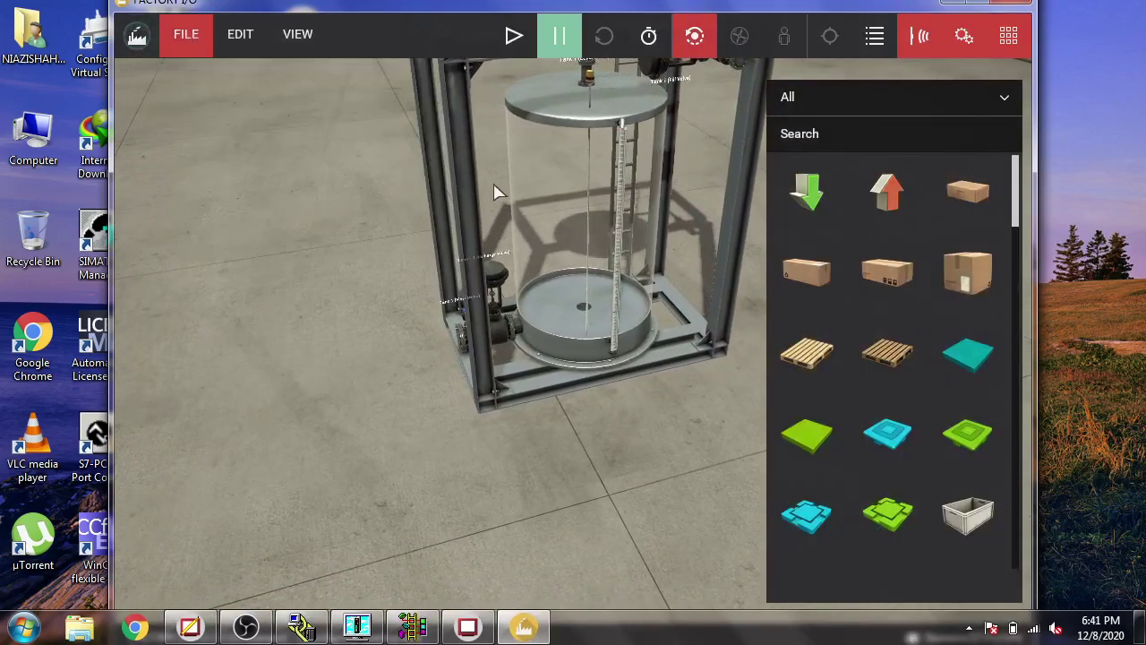
left_click(606, 58)
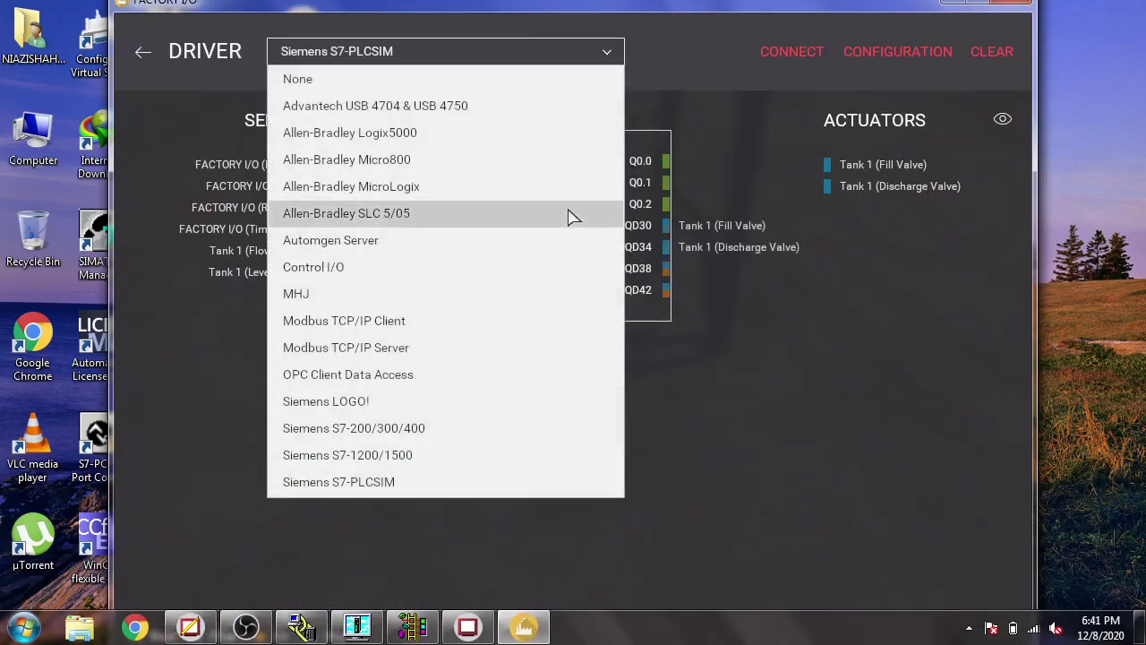
left_click(529, 376)
- Set the driver's OPC Server to RSLinx OPC Server
left_click(890, 51)
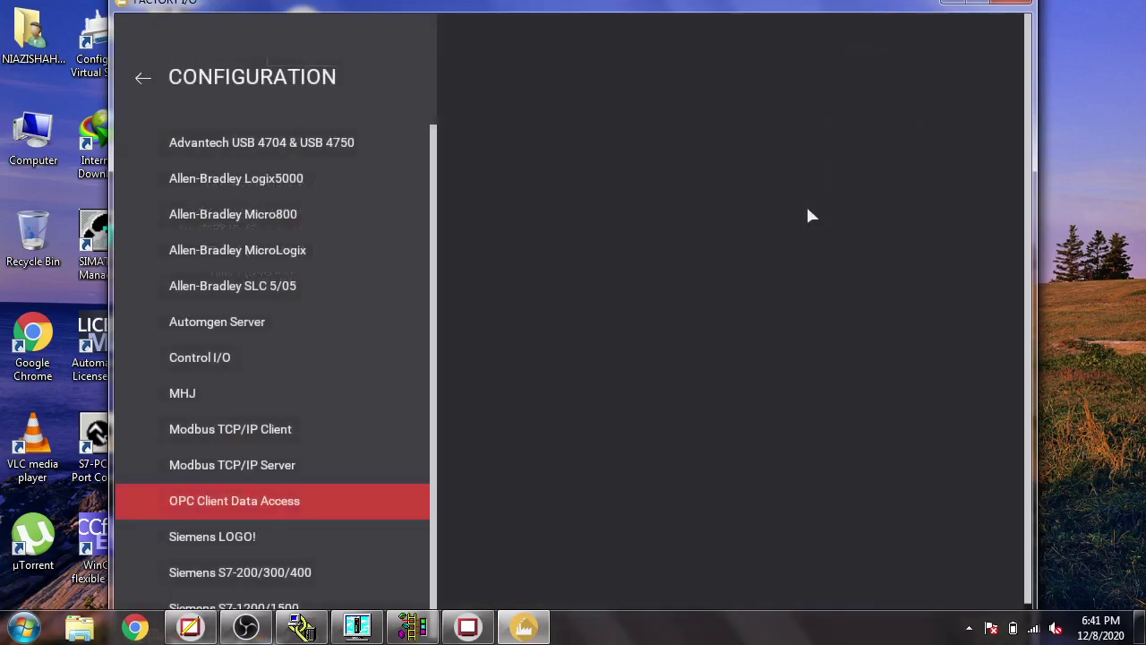
left_click(756, 260)
left_click(769, 260)
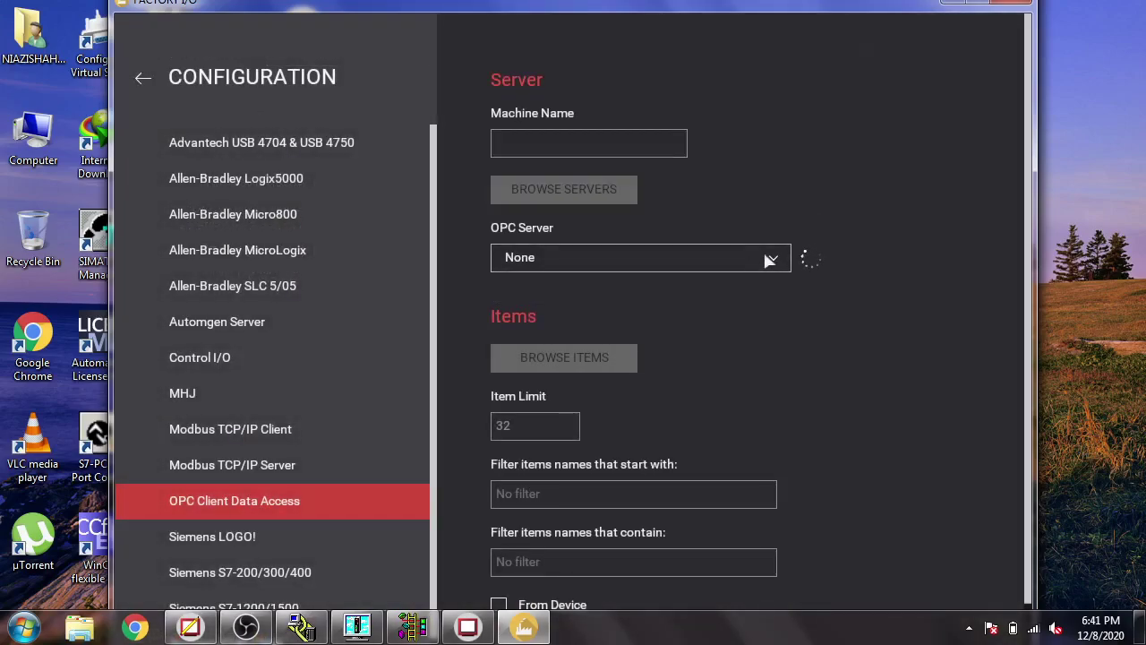
left_click(778, 258)
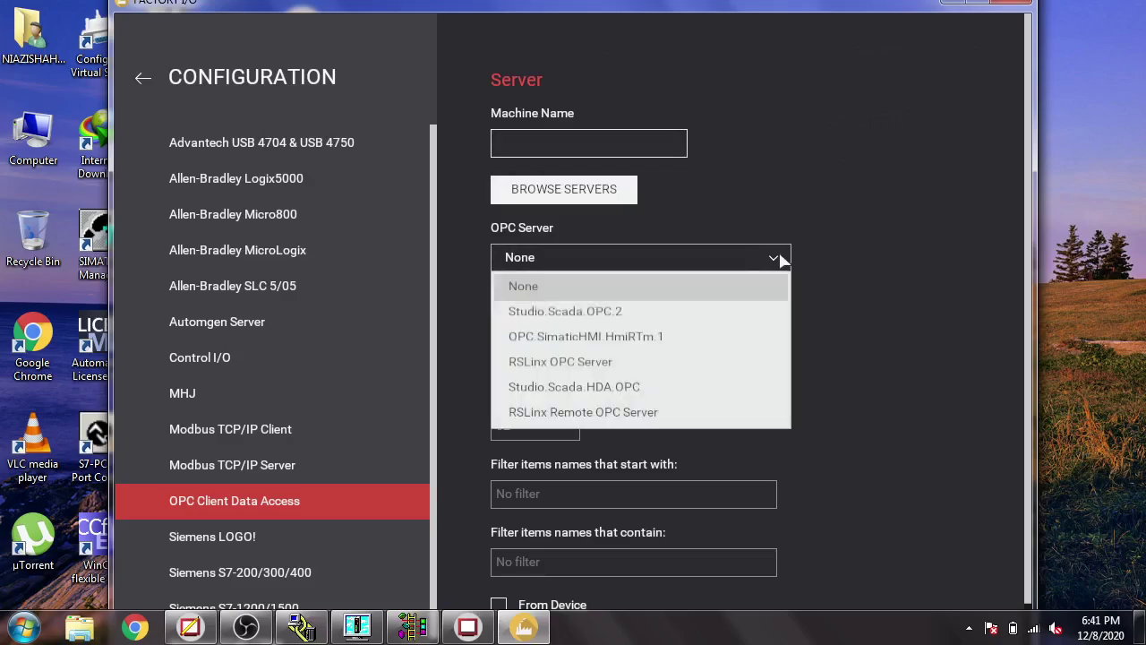
left_click(689, 367)
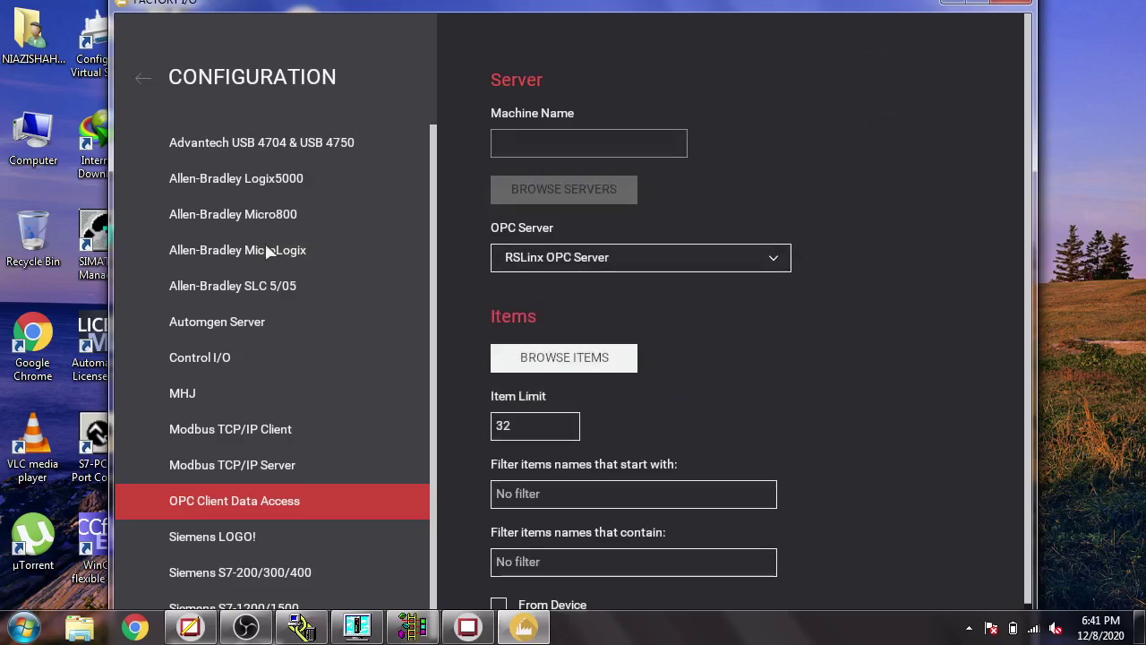
key("Escape")
- Map Level Meter to F8:0, Fill Valve to F8:1 and Discharge Valve to F8:2
left_click_drag(302, 269, 442, 215)
left_click_drag(831, 164, 742, 236)
left_click_drag(842, 186, 708, 261)
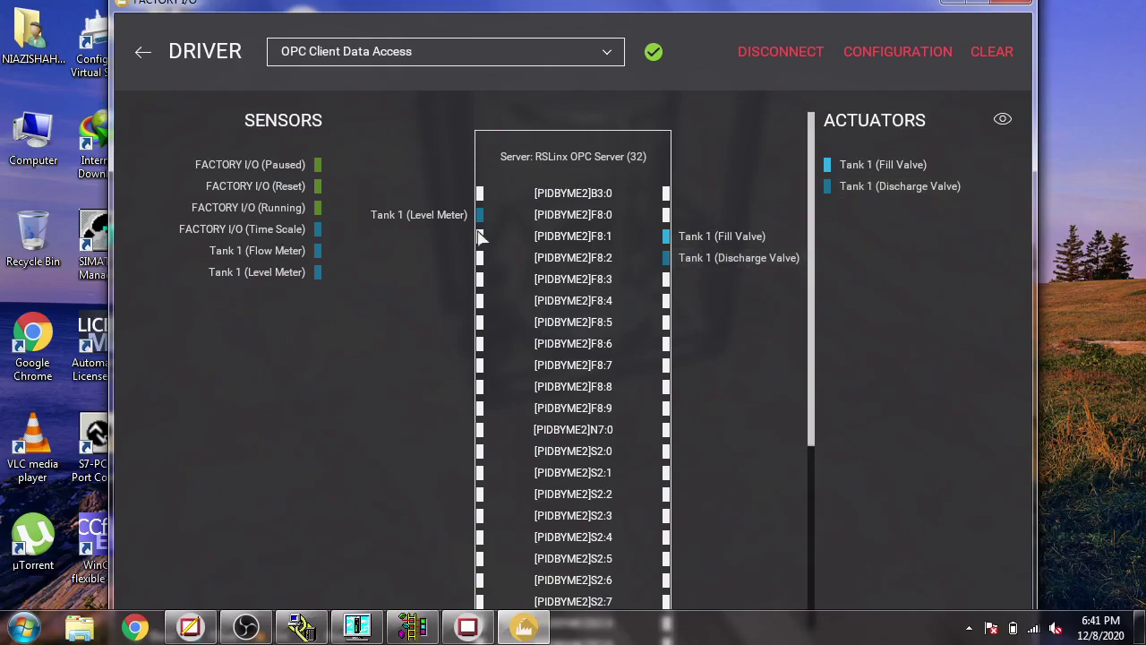
- Leave the driver page, play the tank simulation, and bring up the SE Client trend
left_click(143, 52)
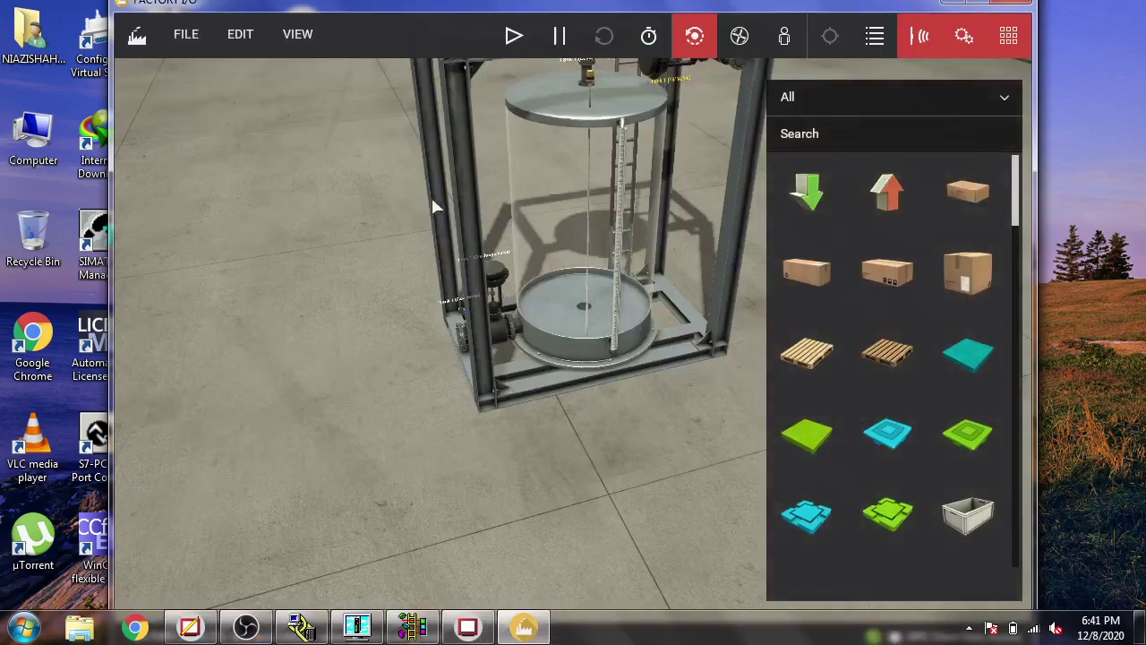
left_click(530, 34)
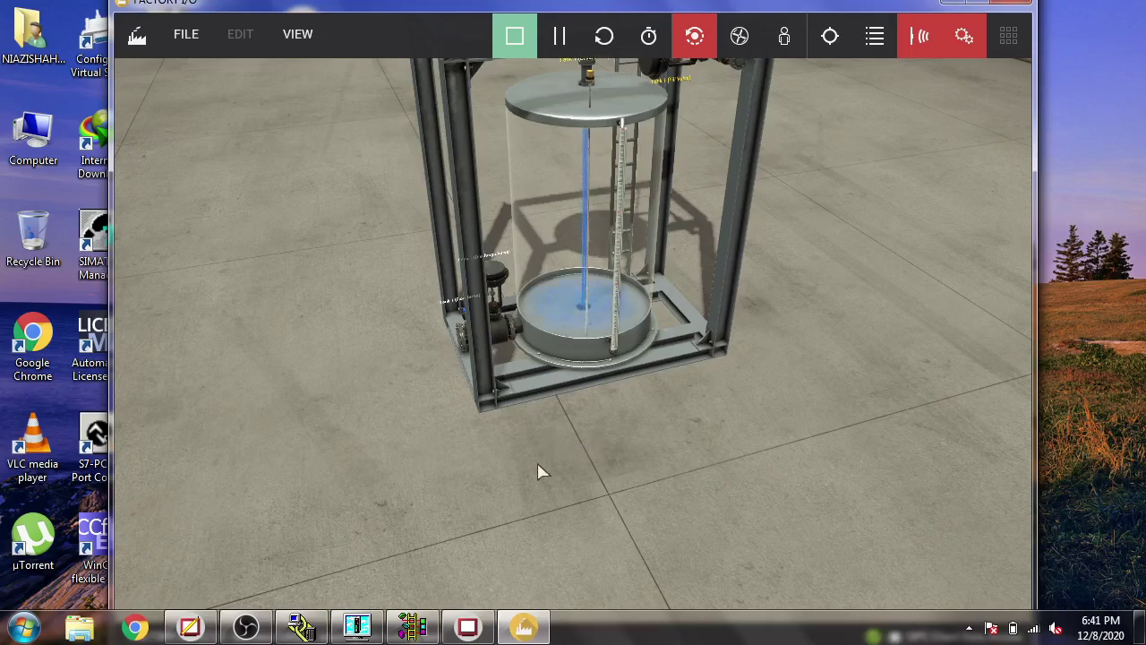
left_click(467, 626)
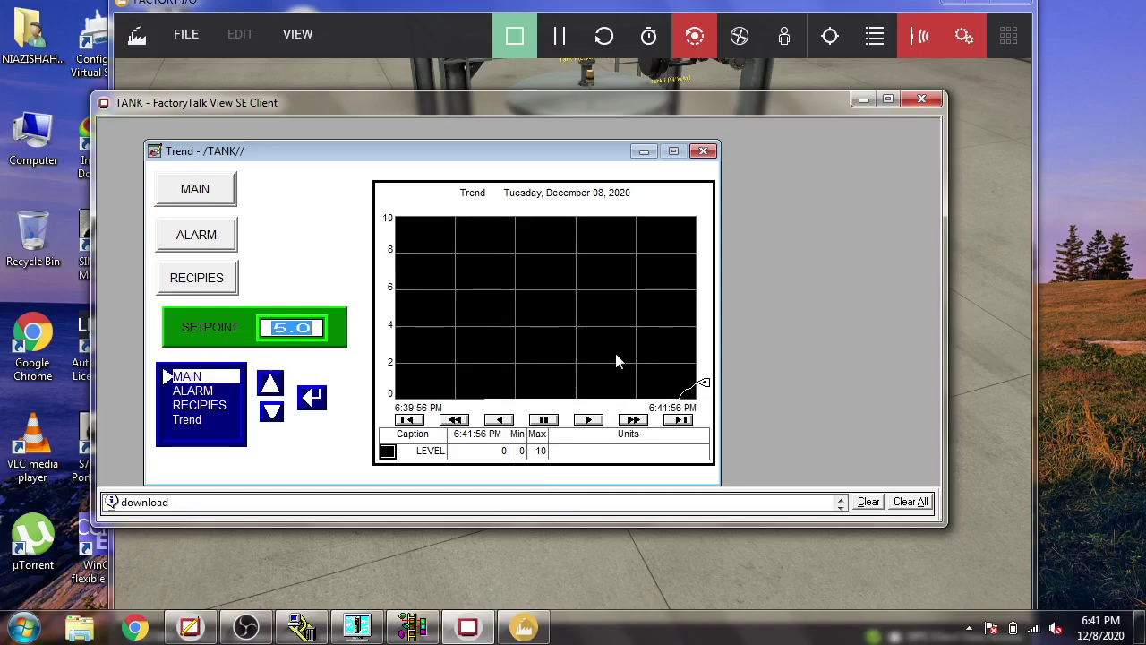
- Shift the SE Client window to reveal the filling tank as LEVEL nears 4, then switch to OBS Studio
left_click_drag(653, 106, 736, 162)
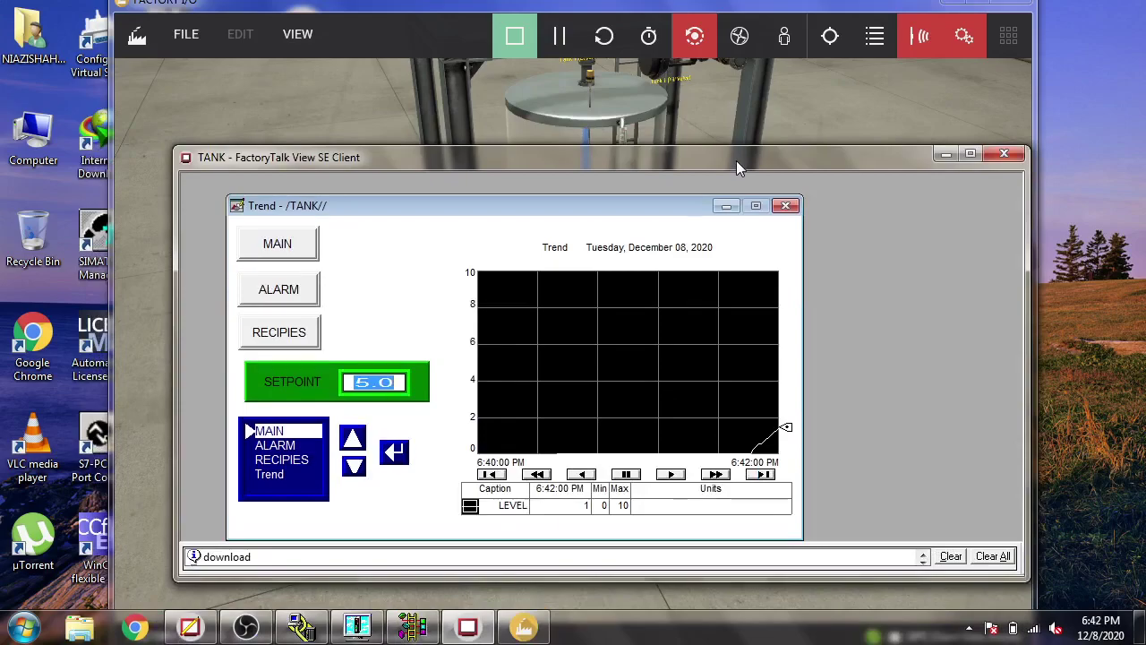
left_click_drag(736, 161, 730, 129)
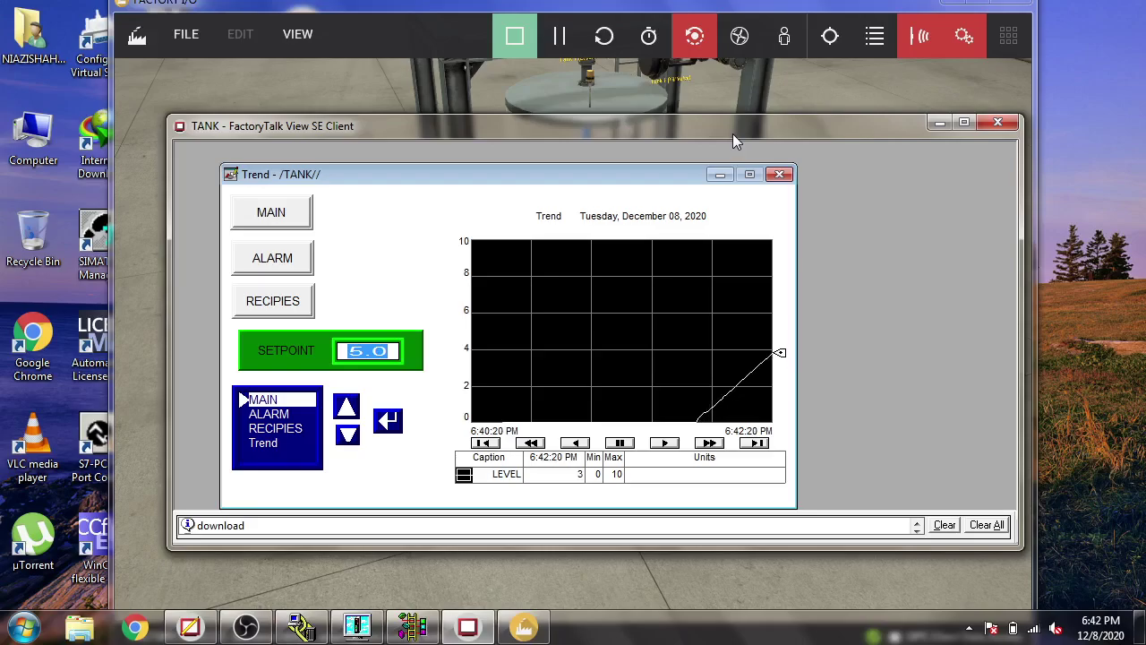
left_click(251, 631)
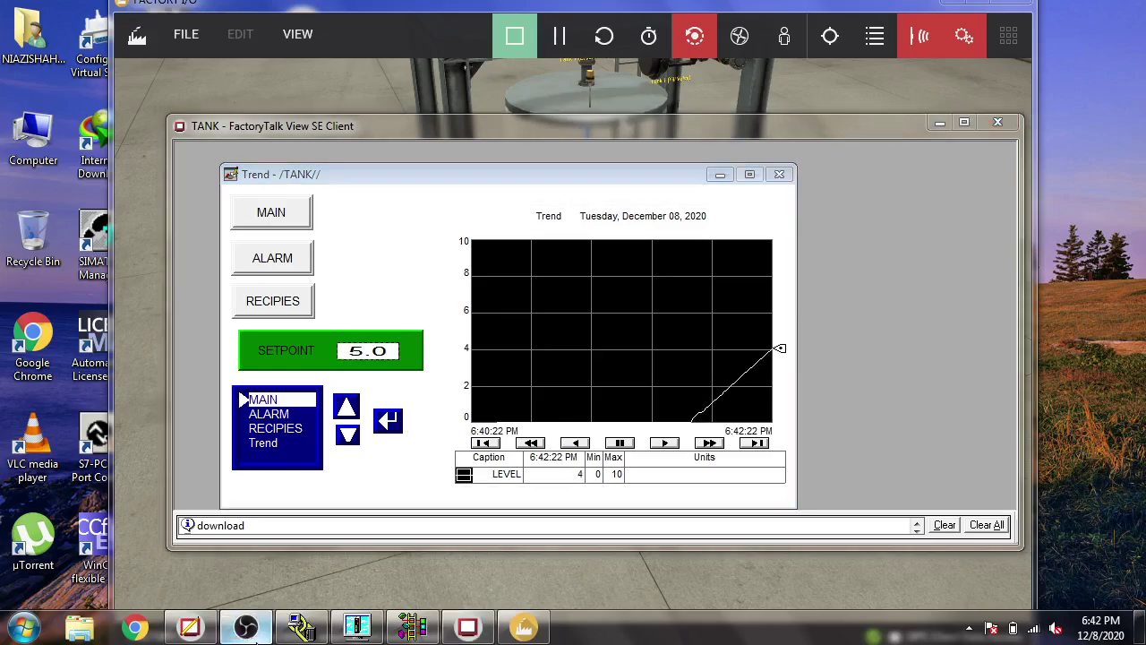